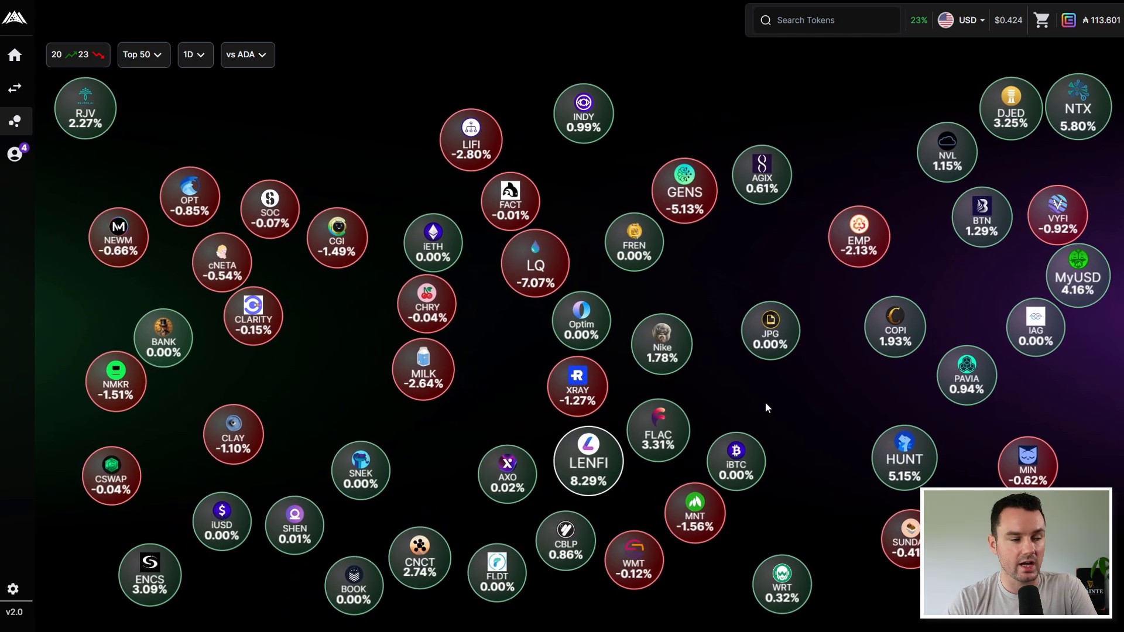
# Step: Set the token bubble map's timeframe to 7 days
pyautogui.click(193, 62)
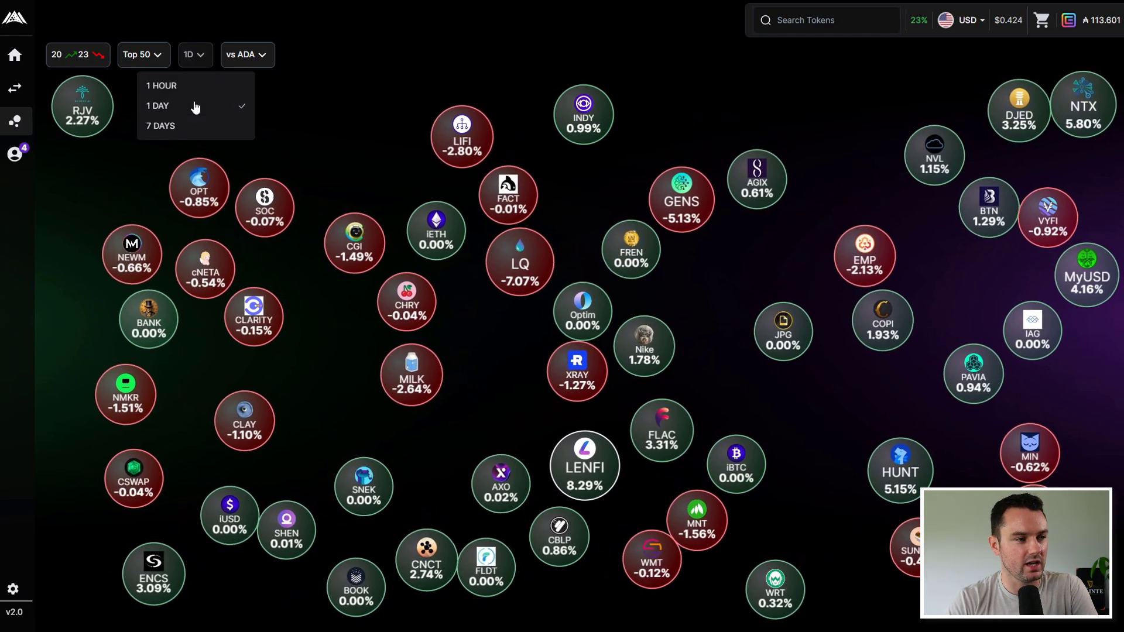
pyautogui.click(184, 126)
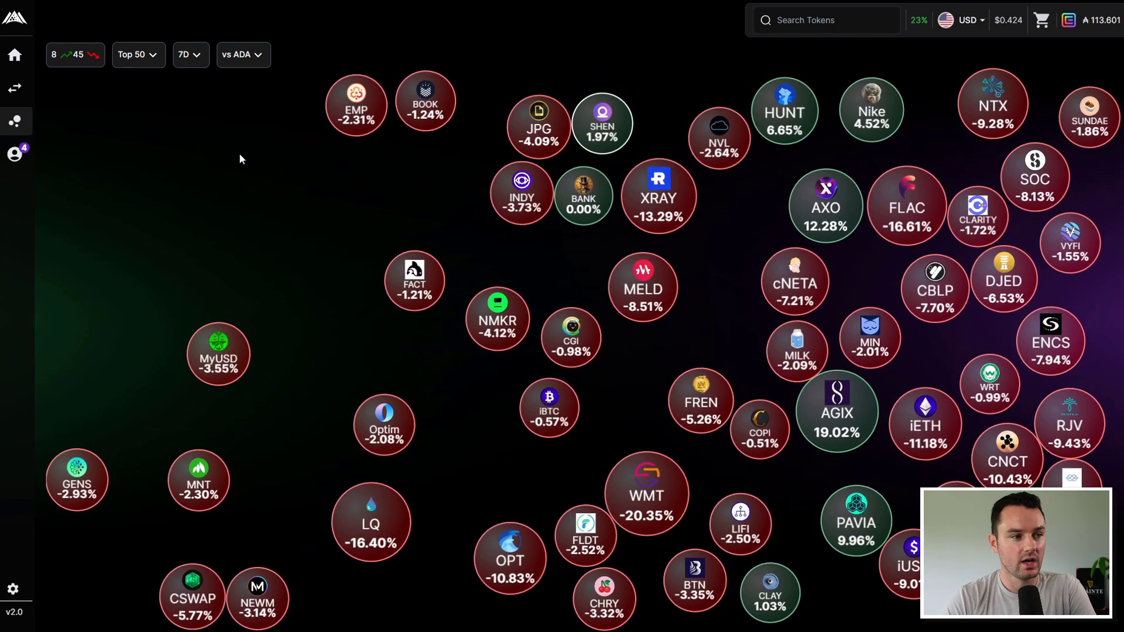
# Step: Filter the bubble map to My Wallet Tokens, followed by My Favourite Tokens
pyautogui.click(144, 56)
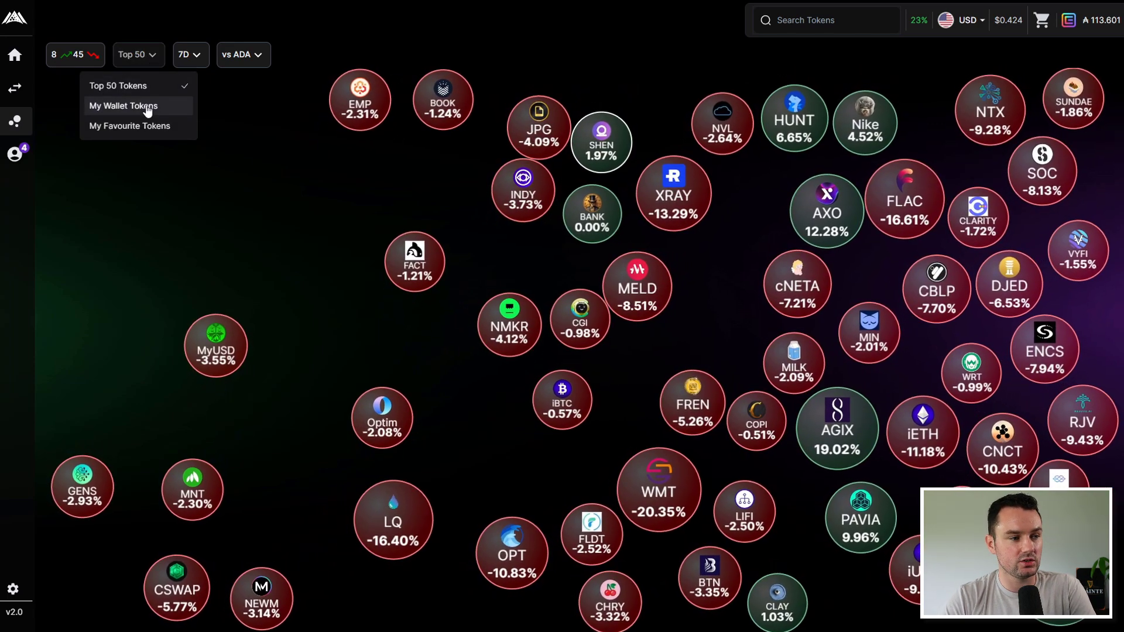
pyautogui.click(146, 107)
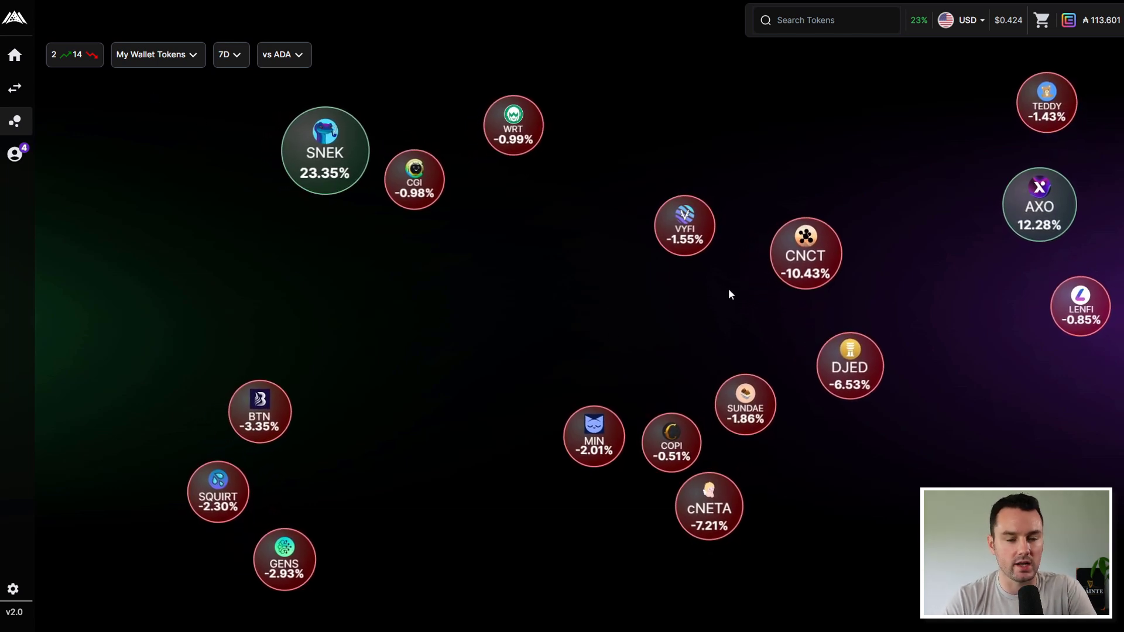
pyautogui.click(176, 58)
pyautogui.click(149, 127)
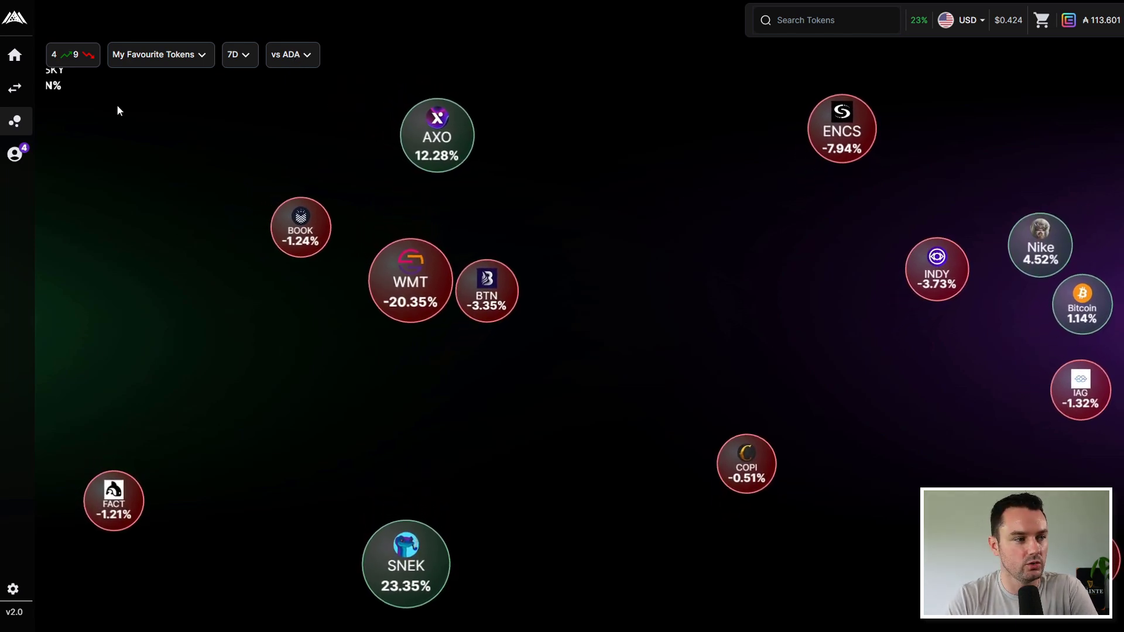
# Step: Open the home page and look through the top Cardano ecosystem tokens ranked by market cap
pyautogui.click(14, 55)
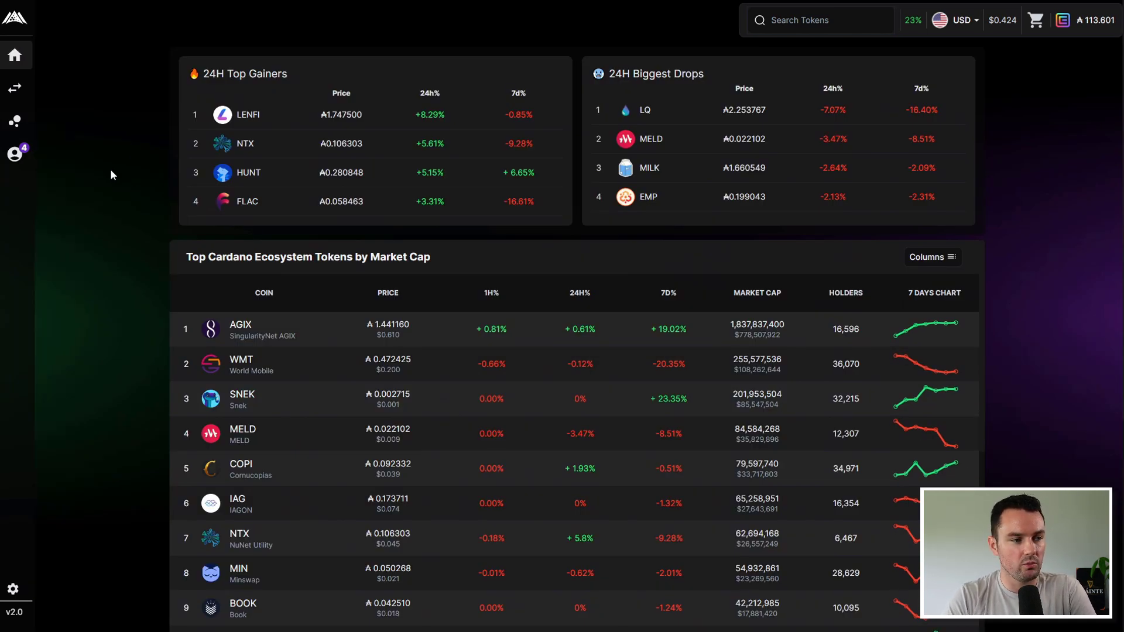
pyautogui.scroll(-12, 106, 167)
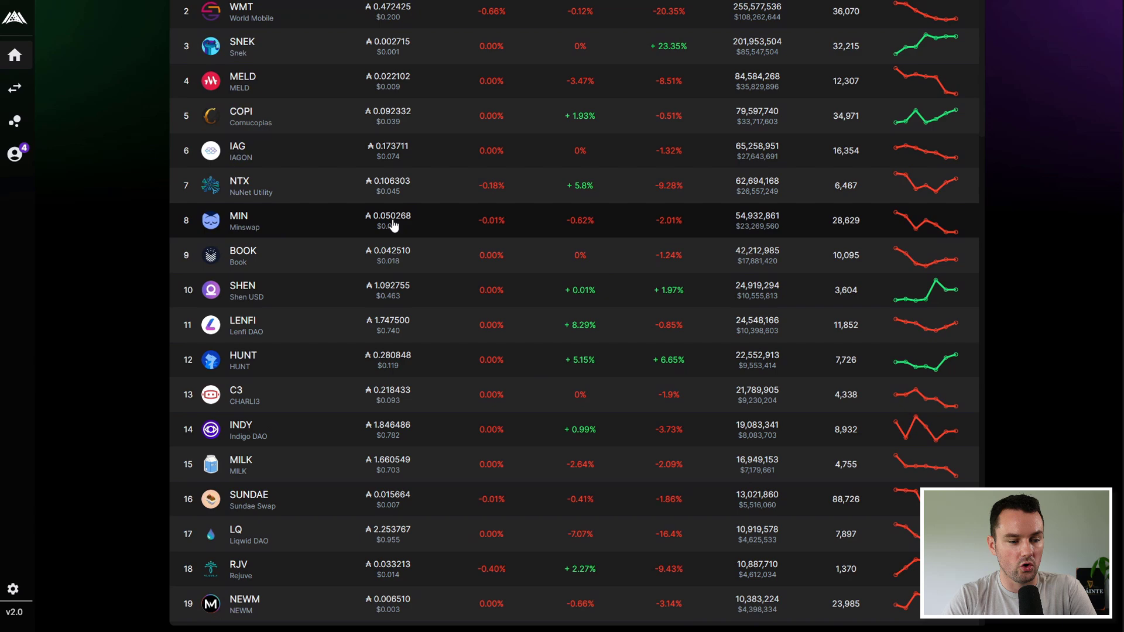
pyautogui.scroll(8, 377, 228)
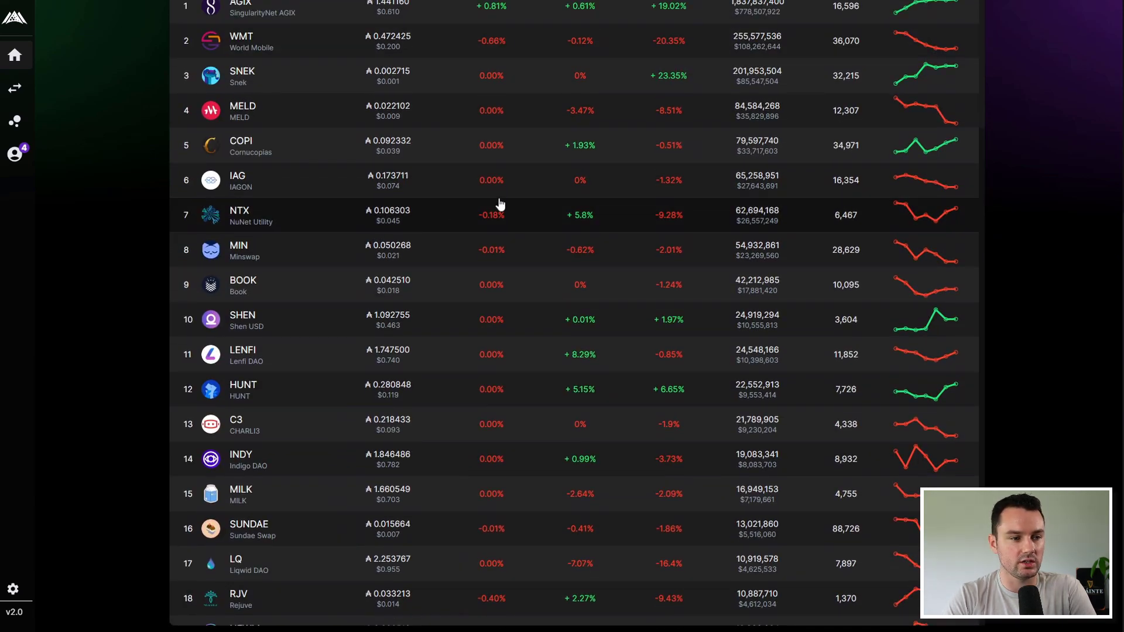
pyautogui.scroll(5, 84, 243)
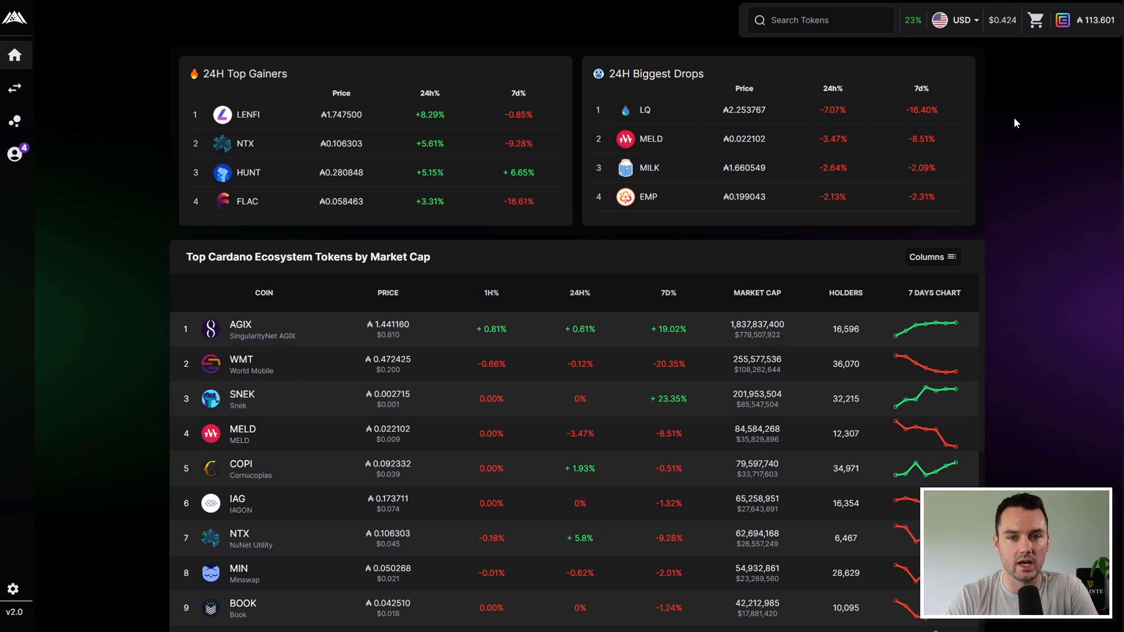
# Step: Open the ADA price chart page and view the ADABTC and ADAEUR charts from the watchlist
pyautogui.click(1002, 22)
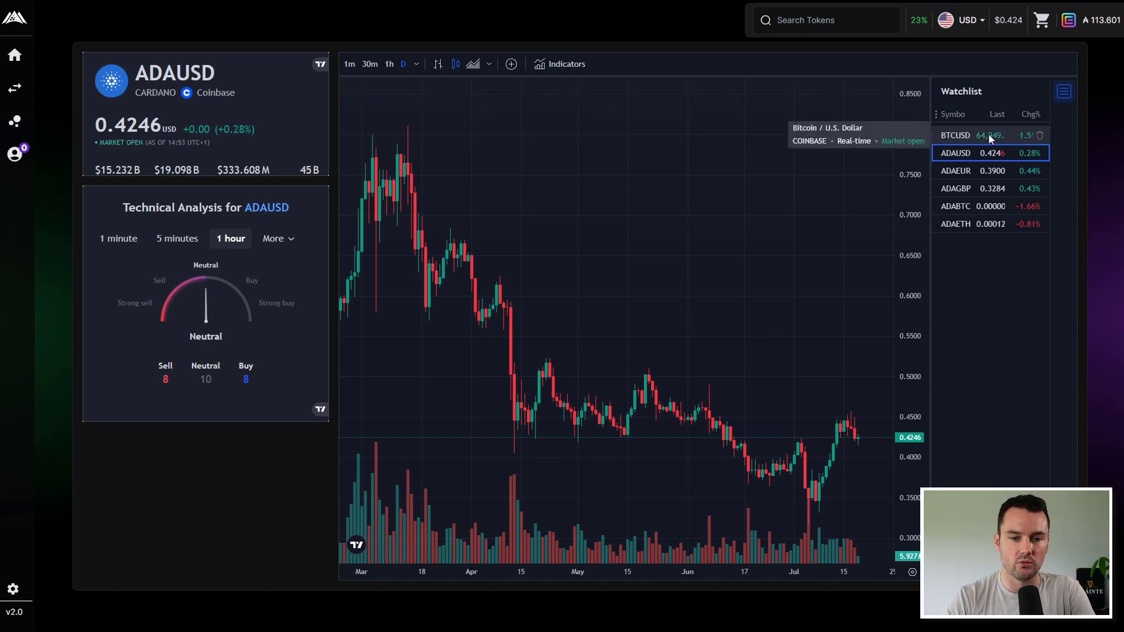
pyautogui.click(988, 206)
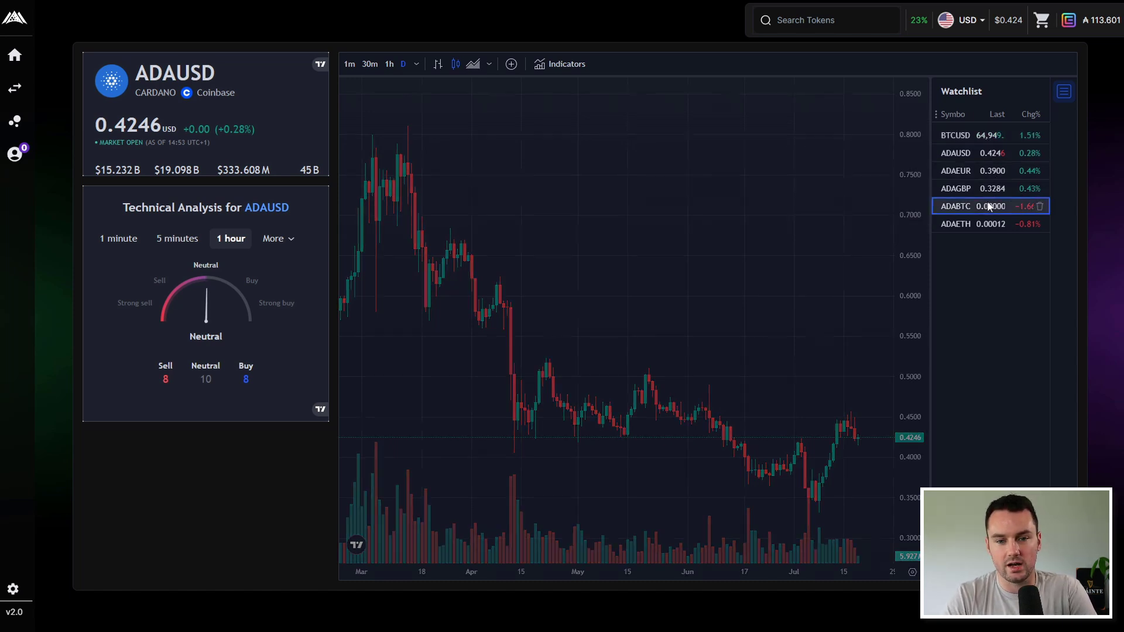
pyautogui.click(984, 171)
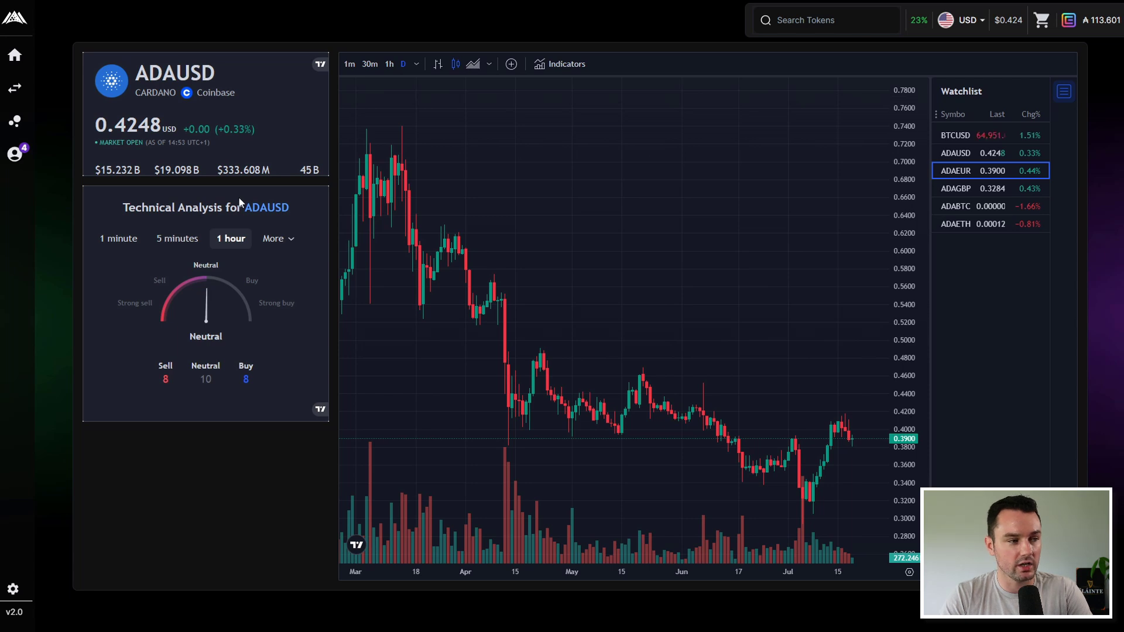
# Step: Set up a market swap of 10,000 ADA for WMT and restrict its routing to V2 DEXs
pyautogui.click(28, 90)
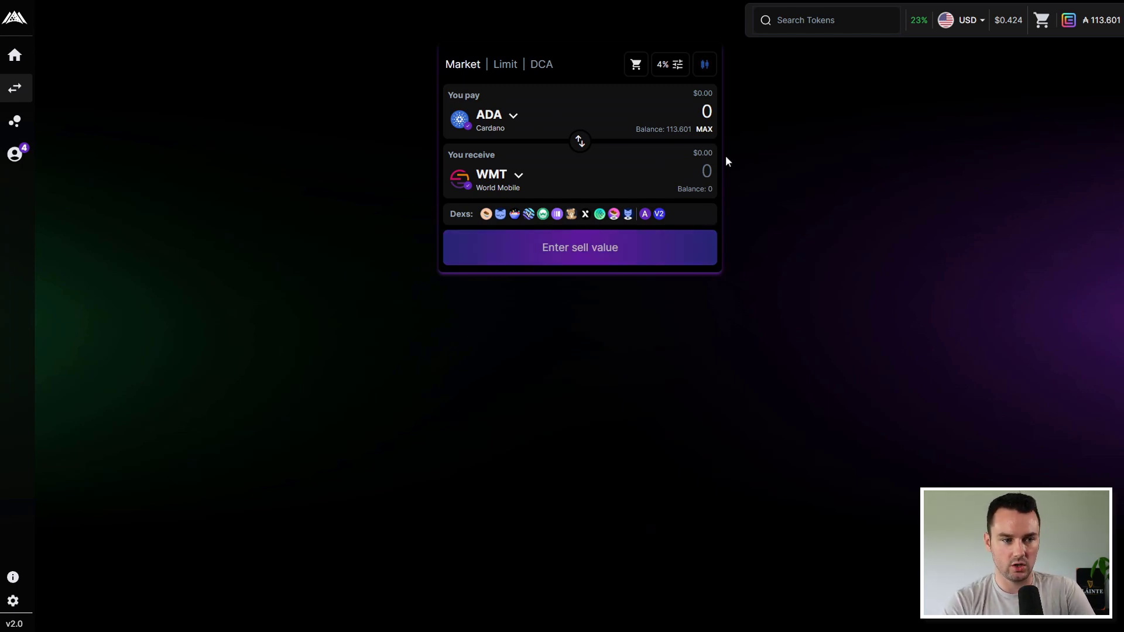
pyautogui.click(690, 114)
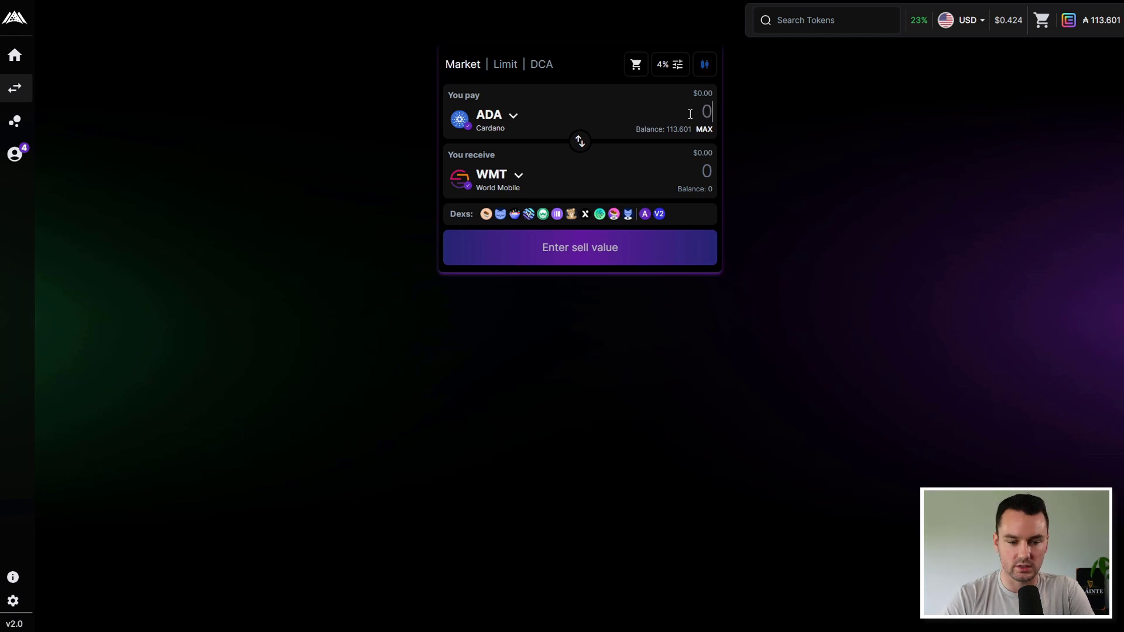
pyautogui.write('100000')
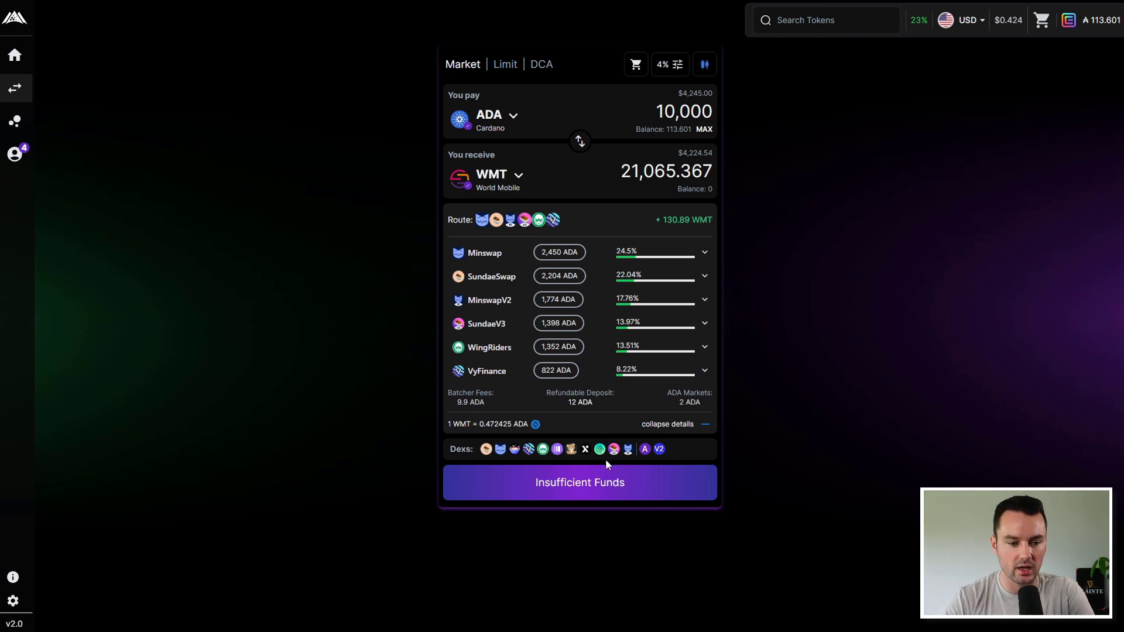
pyautogui.click(661, 451)
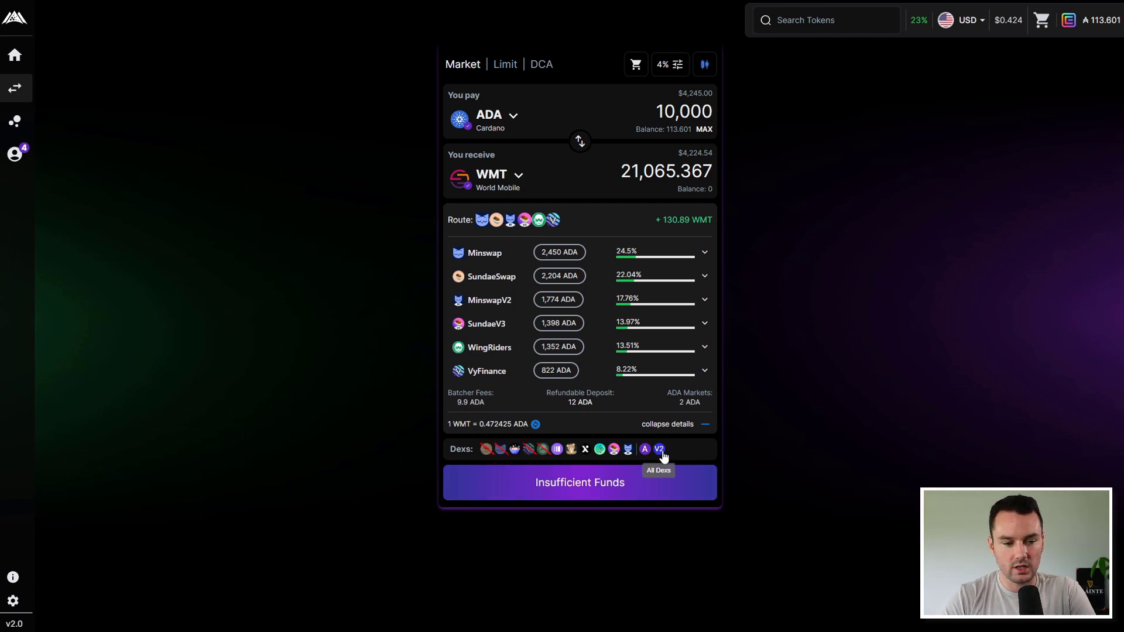
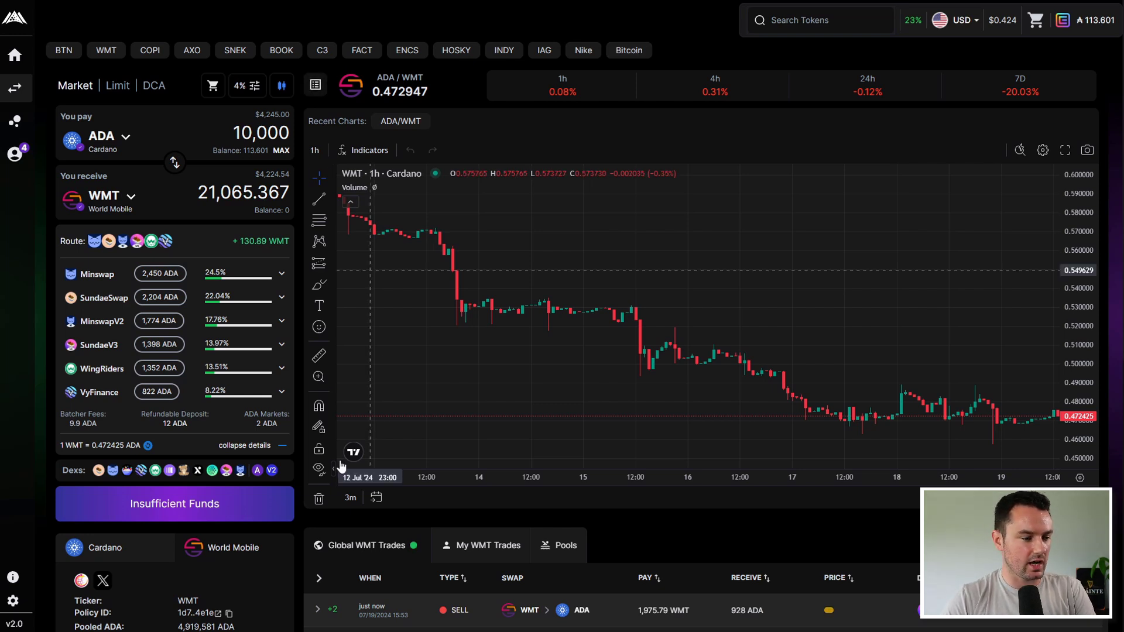
# Step: Start the guided tour of the swap dashboard and accept the step-by-step walkthrough
pyautogui.moveTo(32, 587)
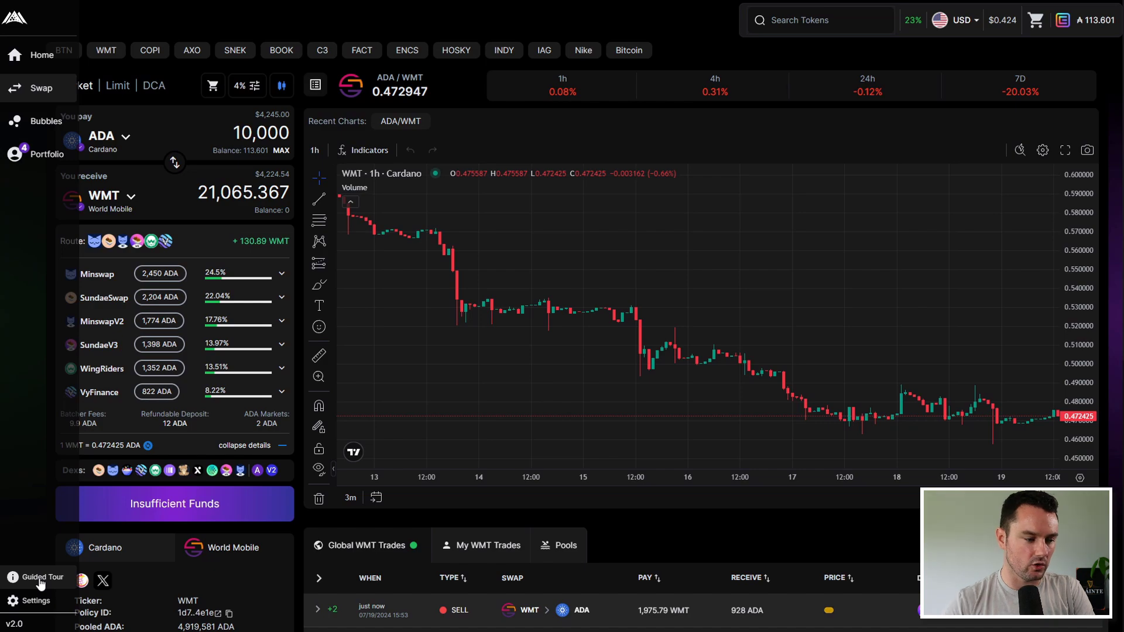
pyautogui.click(41, 576)
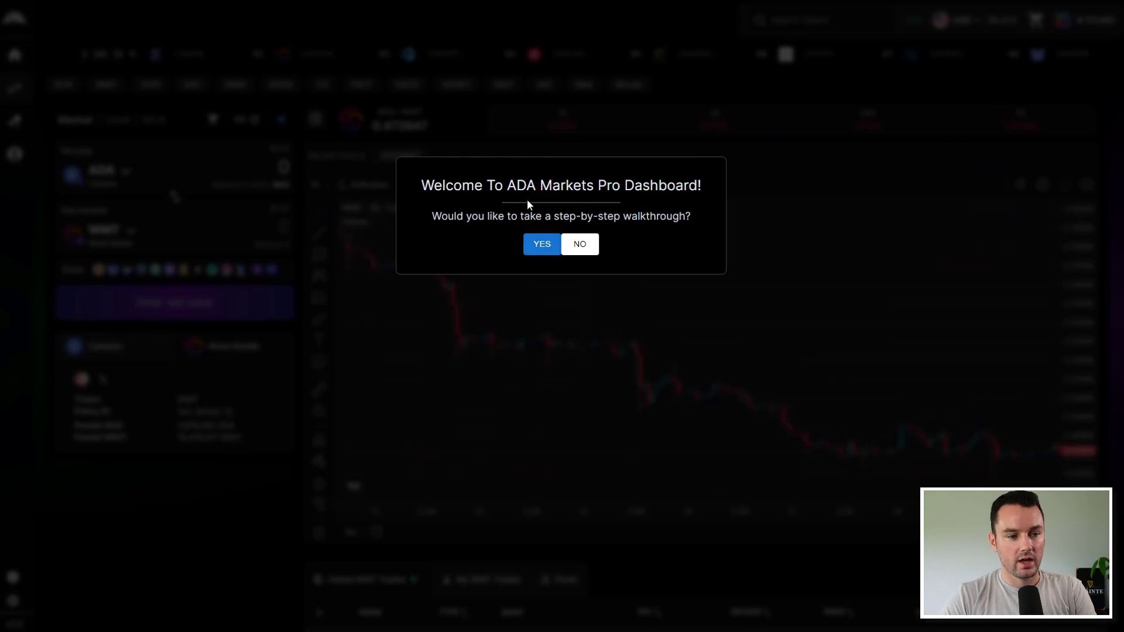
pyautogui.click(539, 250)
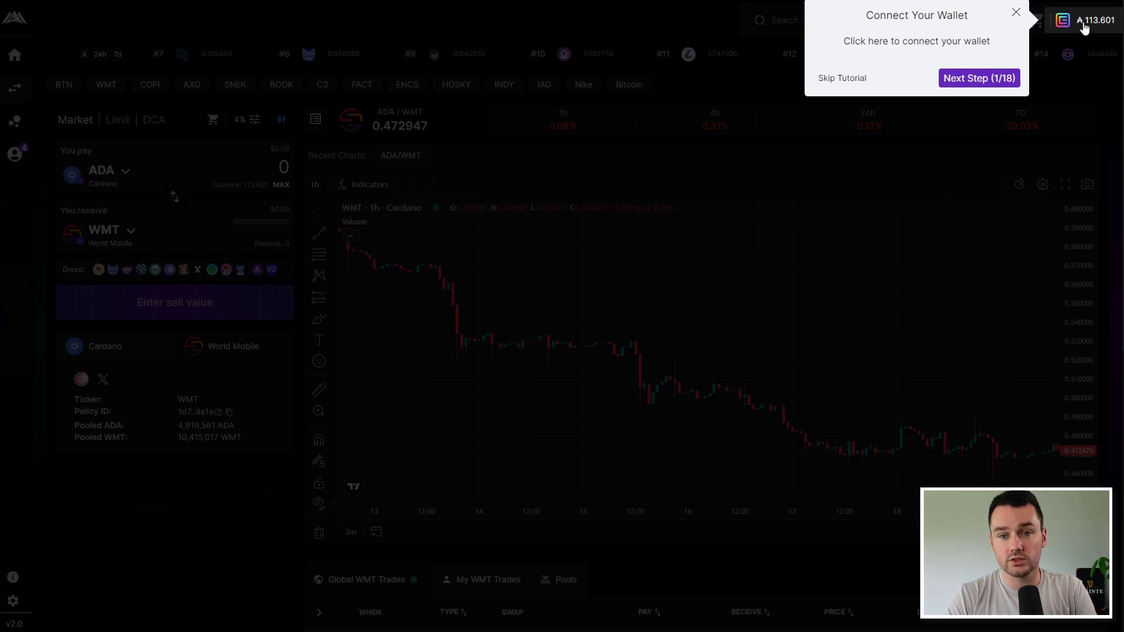
# Step: Advance the guided tour through the price change carousel, token selection and order type explanations
pyautogui.click(982, 79)
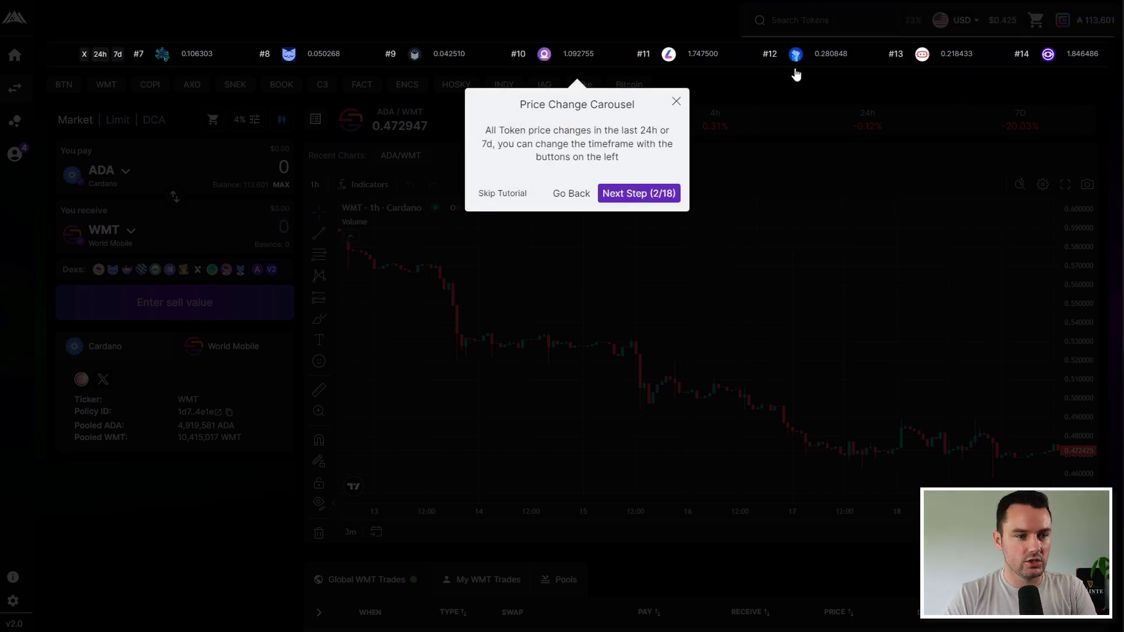
pyautogui.click(654, 197)
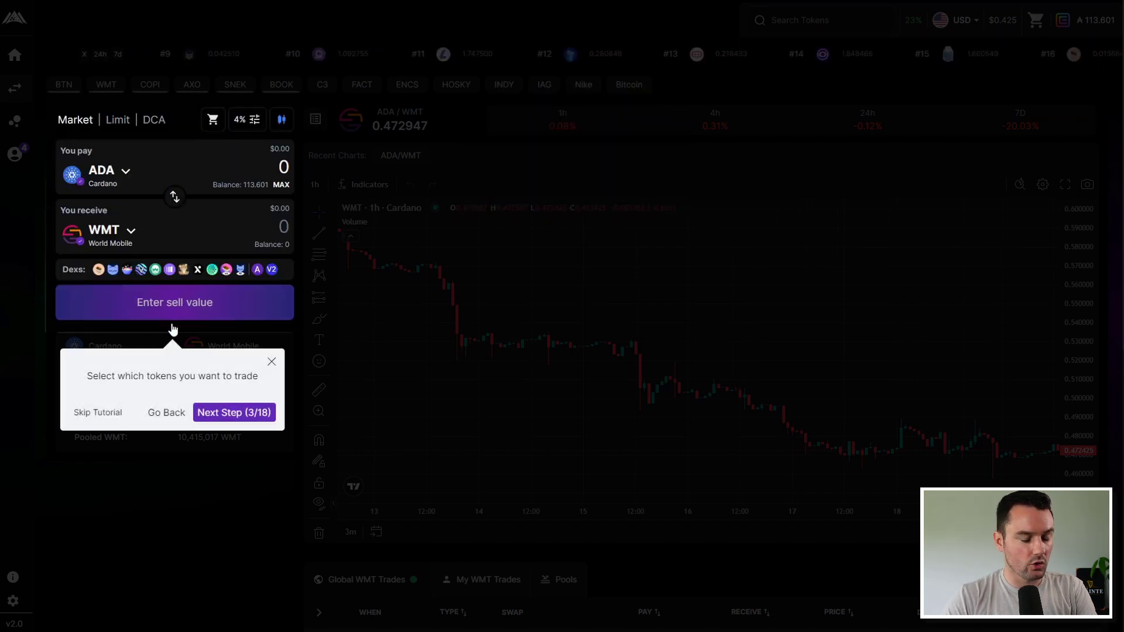
pyautogui.click(232, 413)
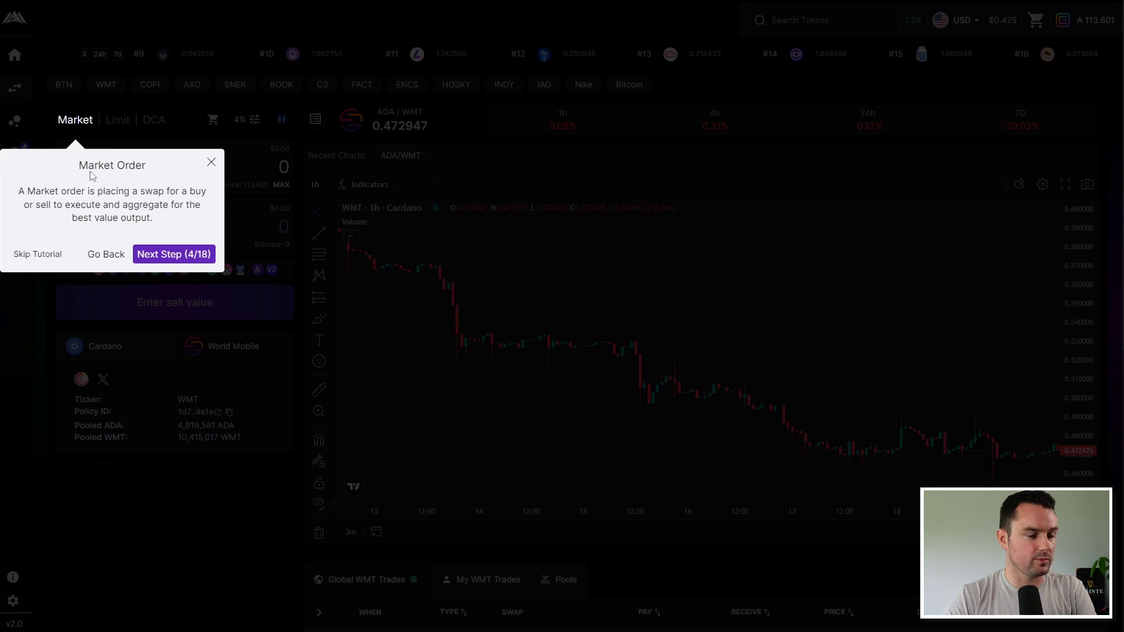
pyautogui.click(185, 255)
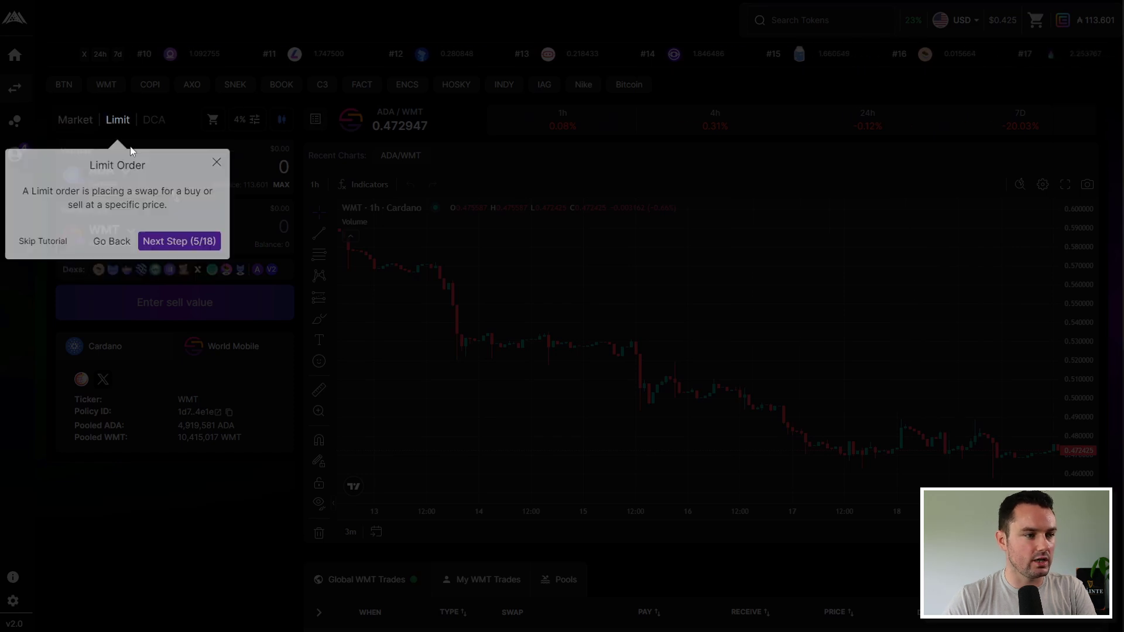
pyautogui.click(196, 242)
# Step: Continue the guided tour through the swap settings, main app settings, Pro mode and order book explanations
pyautogui.click(215, 254)
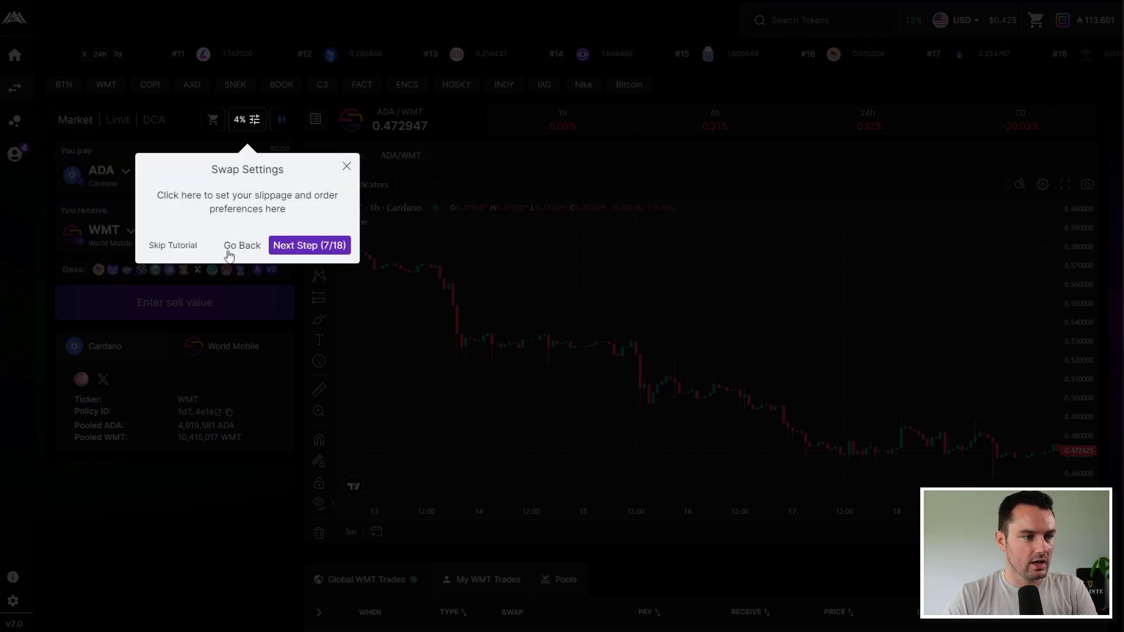
pyautogui.click(309, 247)
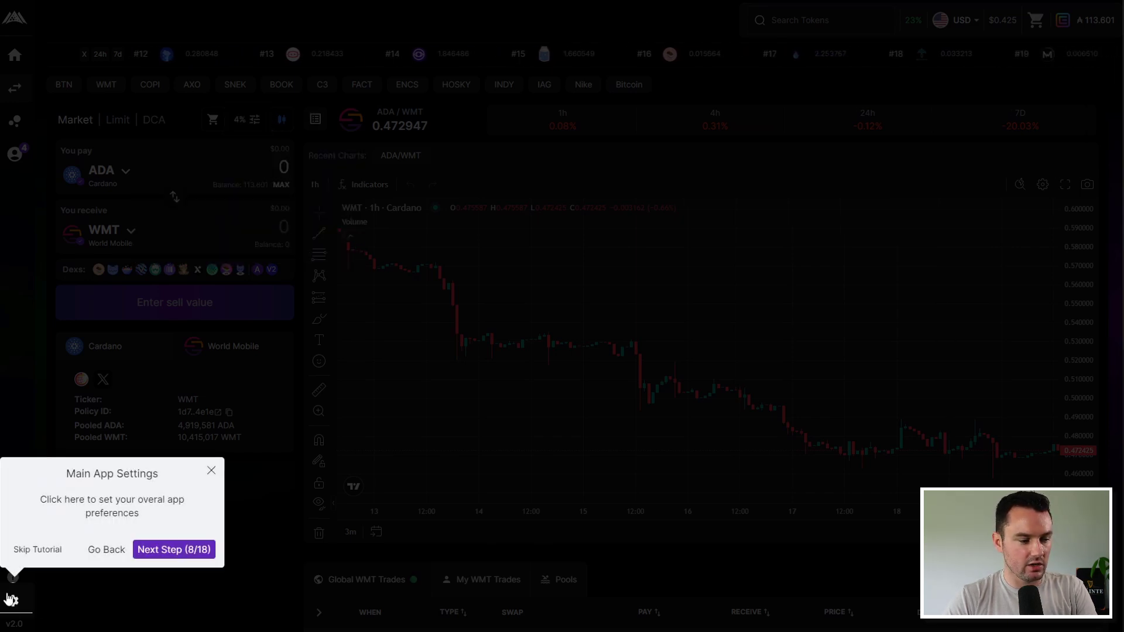
pyautogui.click(170, 550)
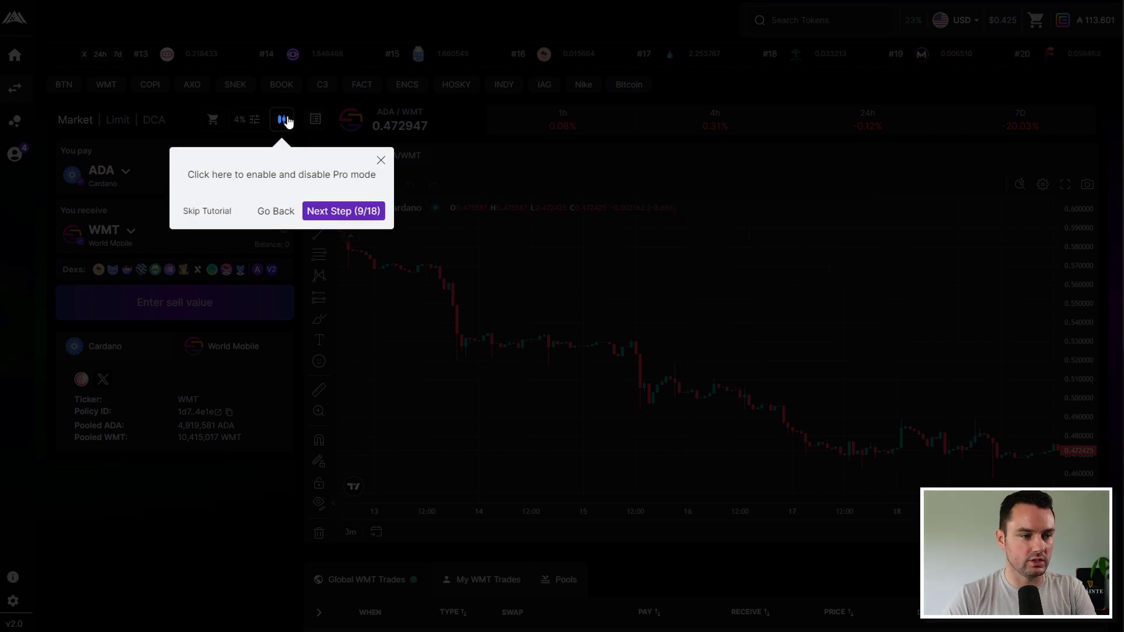
pyautogui.click(343, 211)
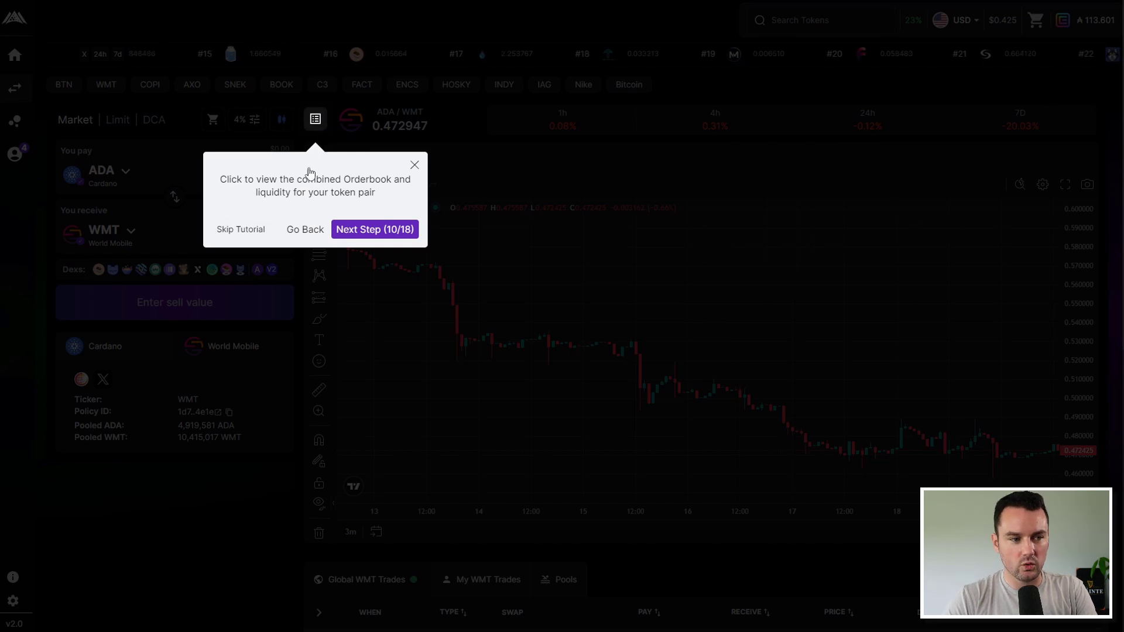
# Step: Continue the guided tour through the coin selection, DEX routing and trading pair stats explanations
pyautogui.click(383, 229)
pyautogui.click(245, 308)
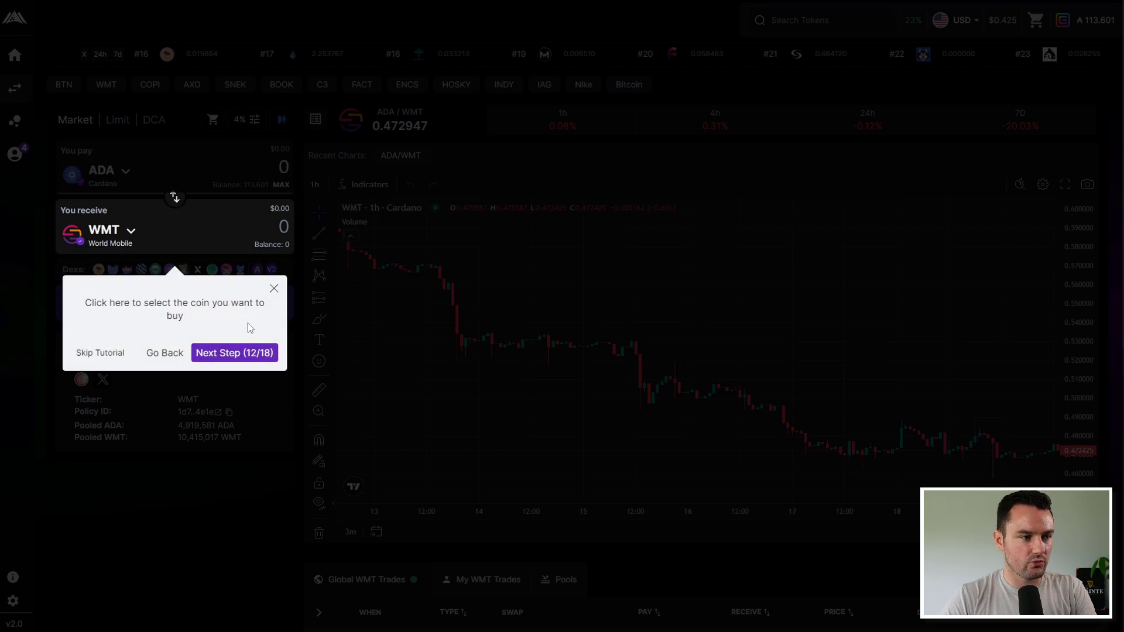
pyautogui.click(239, 356)
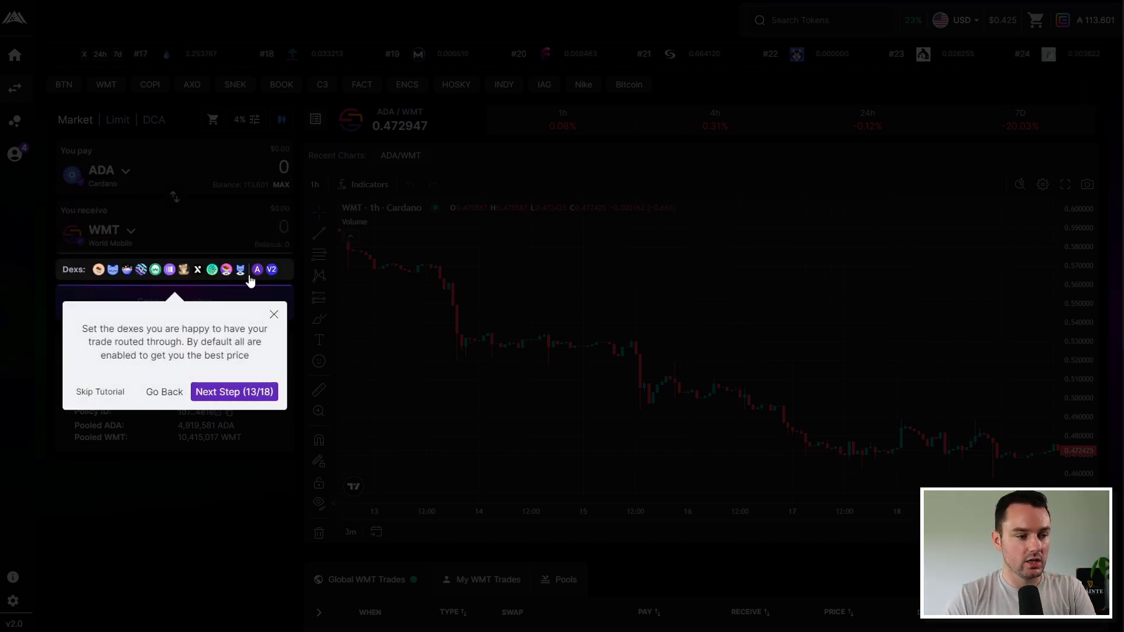
pyautogui.click(247, 394)
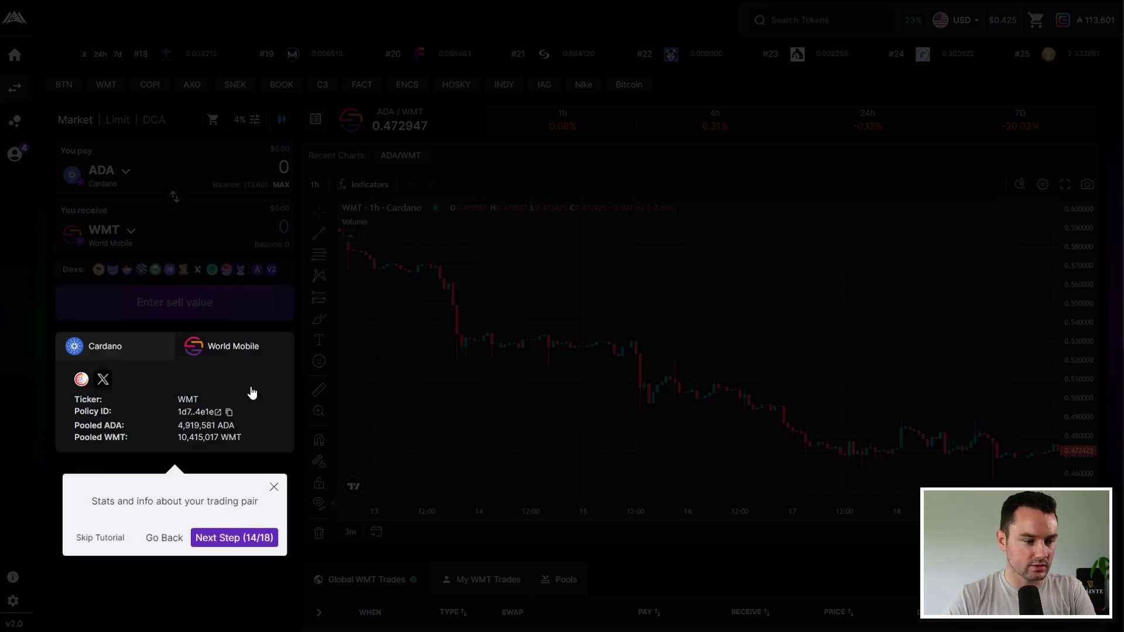
# Step: Advance the guided tour through price changes, recent charts and chart details to the trades explanation at step 18 of 18
pyautogui.click(243, 537)
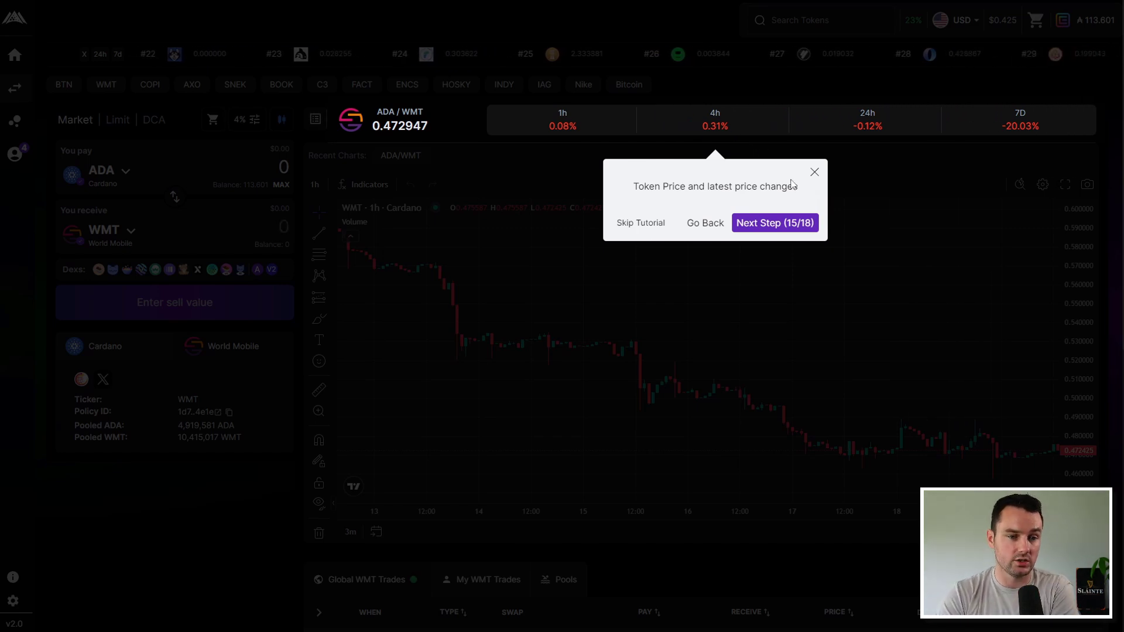
pyautogui.click(790, 223)
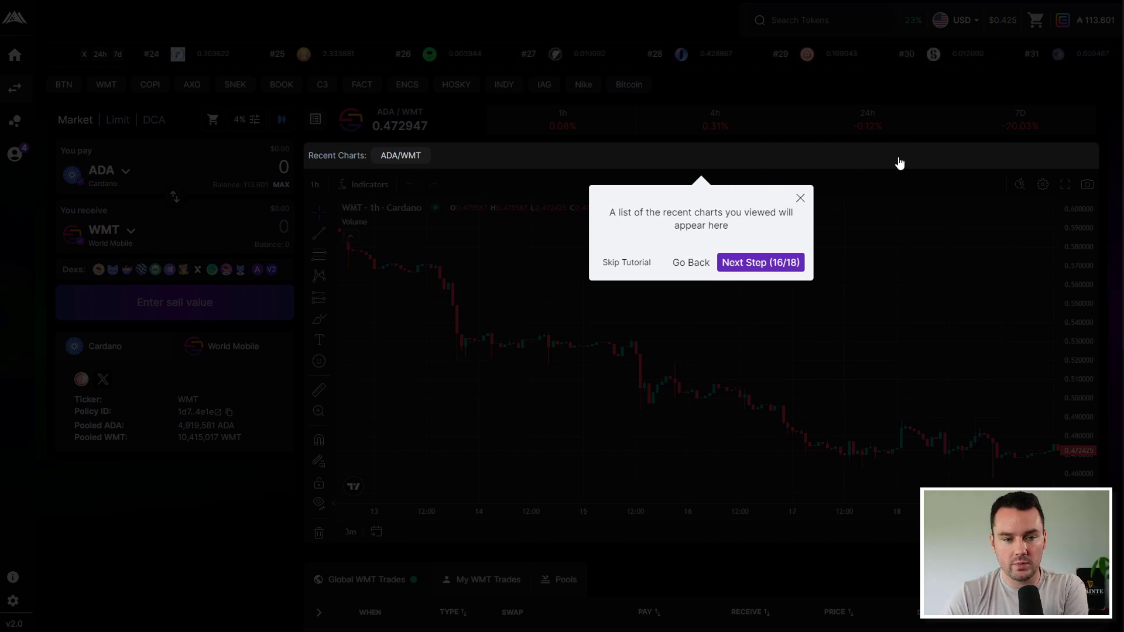
pyautogui.click(796, 271)
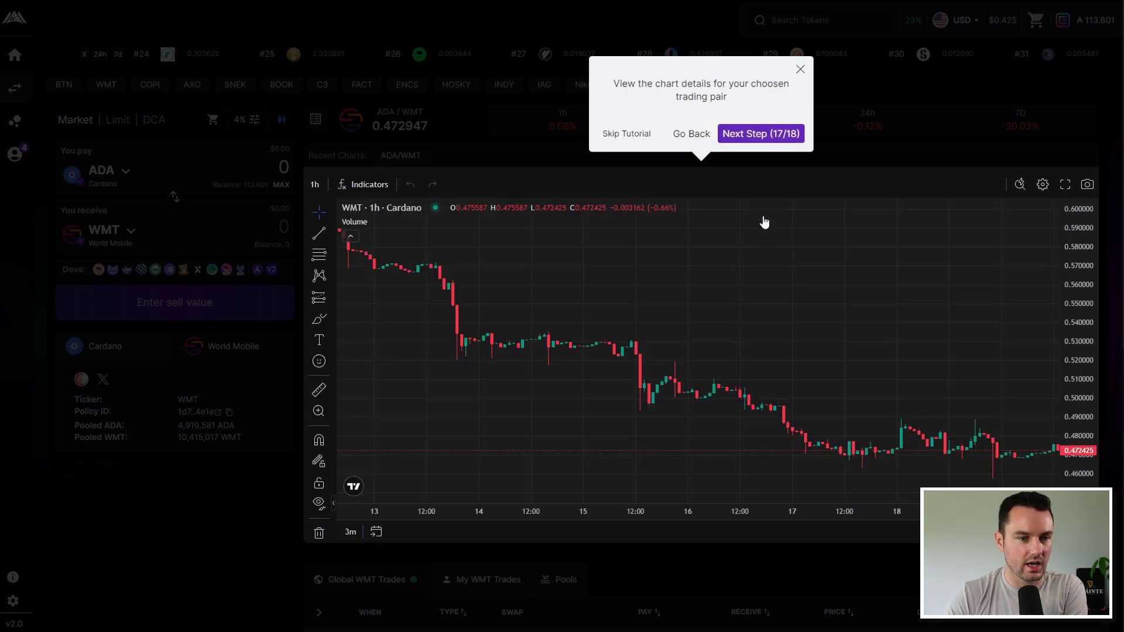
pyautogui.click(763, 141)
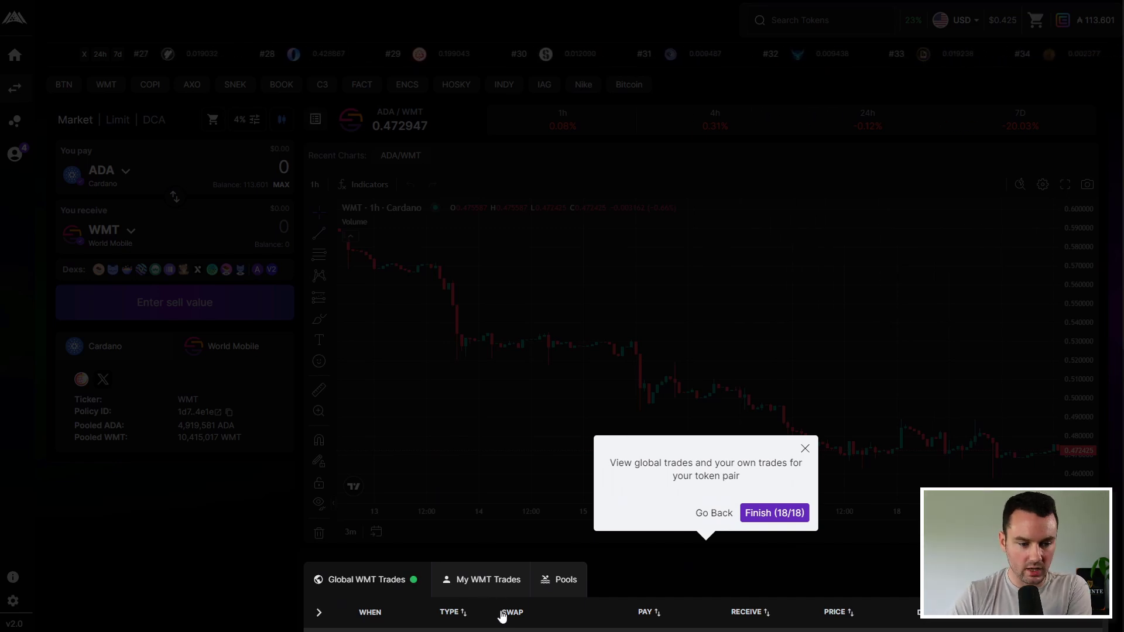
# Step: Finish the guided tour, show the ADA/WMT order book, and compare its asks and bids with the AMM pools
pyautogui.click(803, 513)
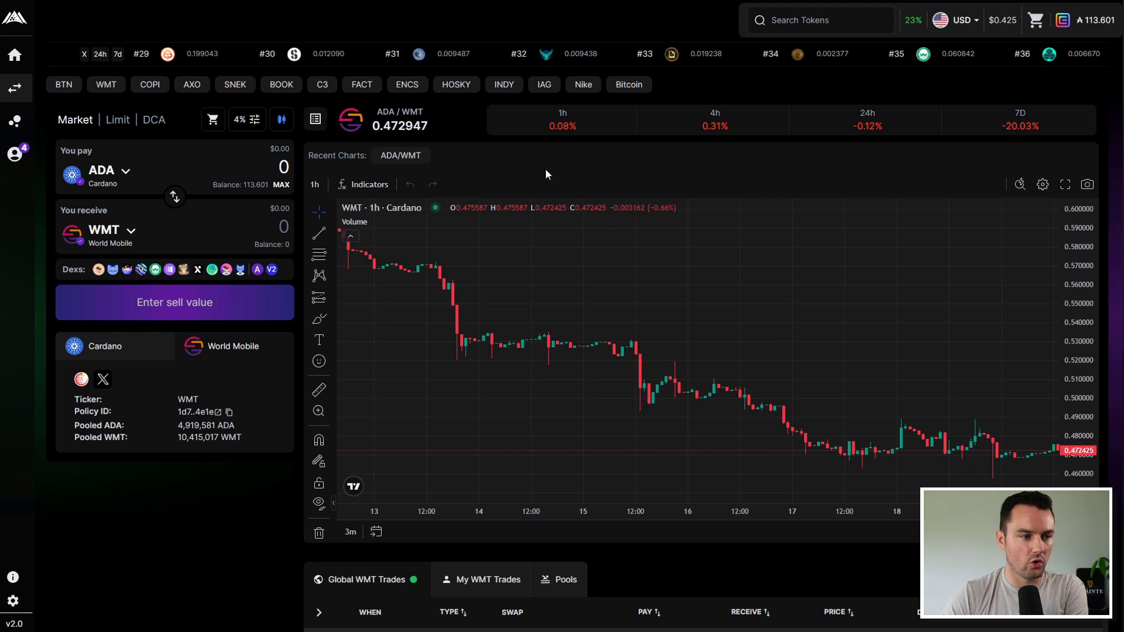
pyautogui.click(316, 121)
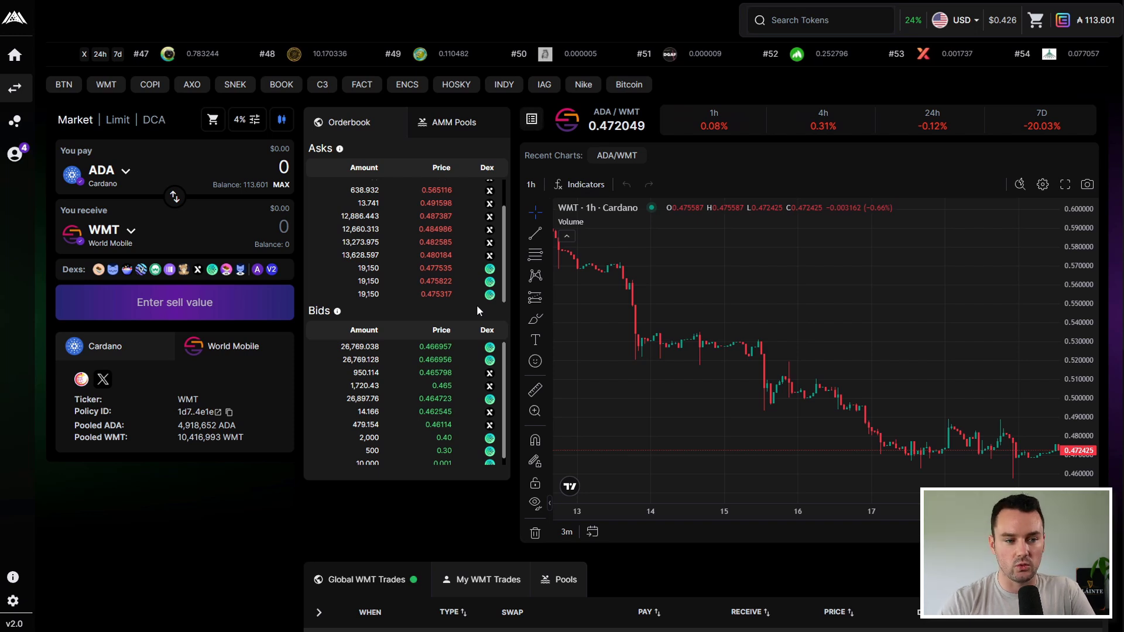
pyautogui.click(450, 134)
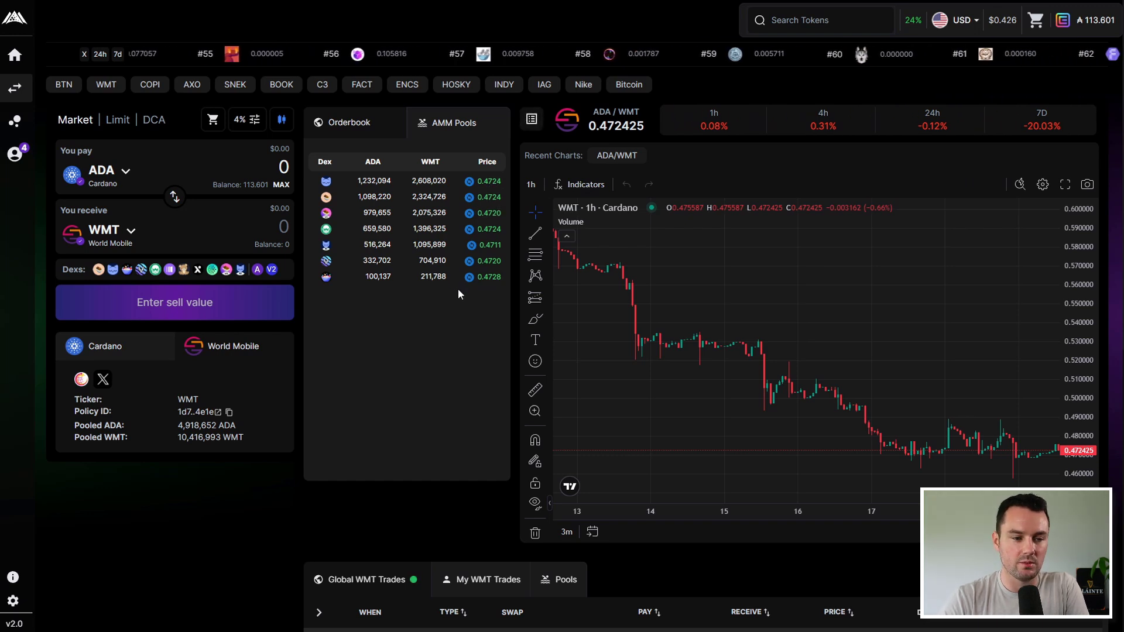
pyautogui.click(351, 126)
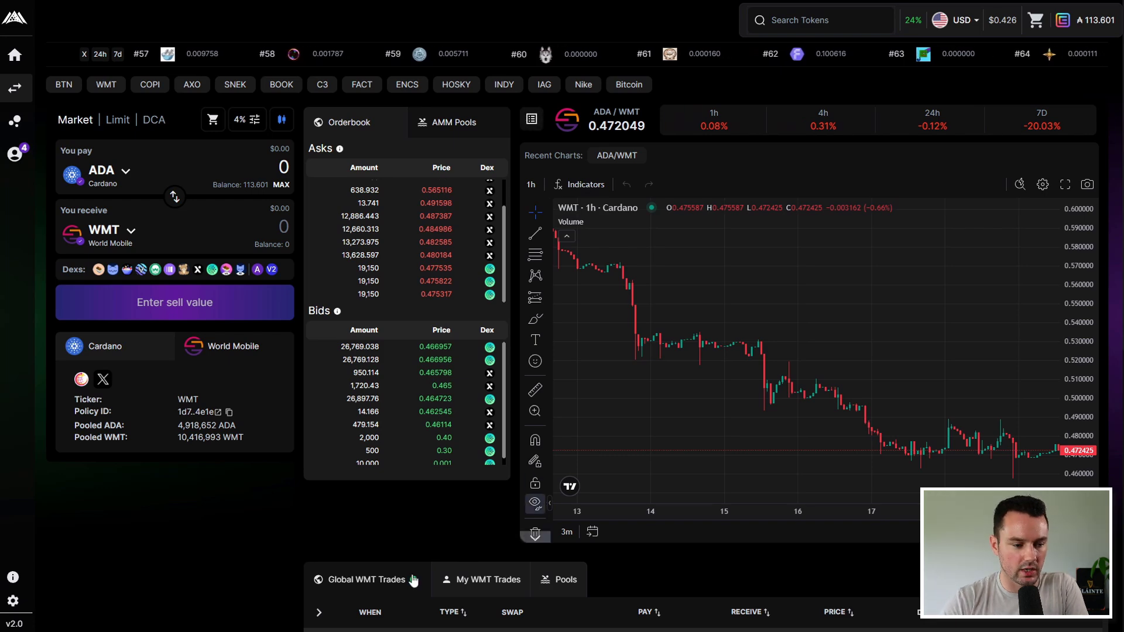
# Step: Review the global WMT trades, the wallet's own WMT trades and the liquidity pools below the chart
pyautogui.scroll(-1, 335, 508)
pyautogui.scroll(-3, 335, 503)
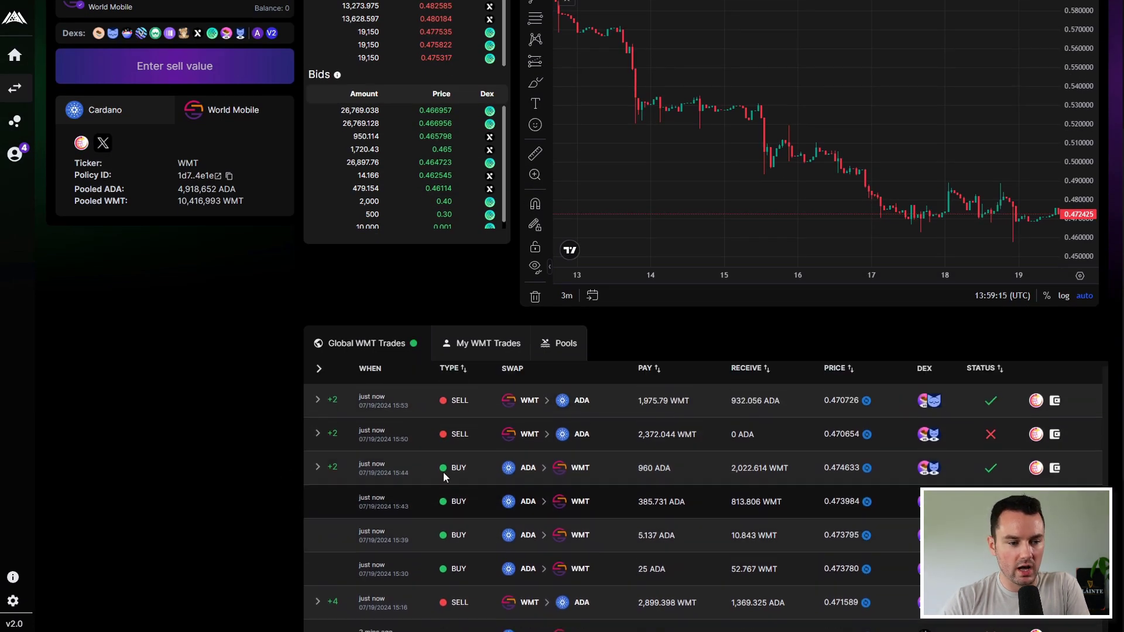
pyautogui.click(491, 346)
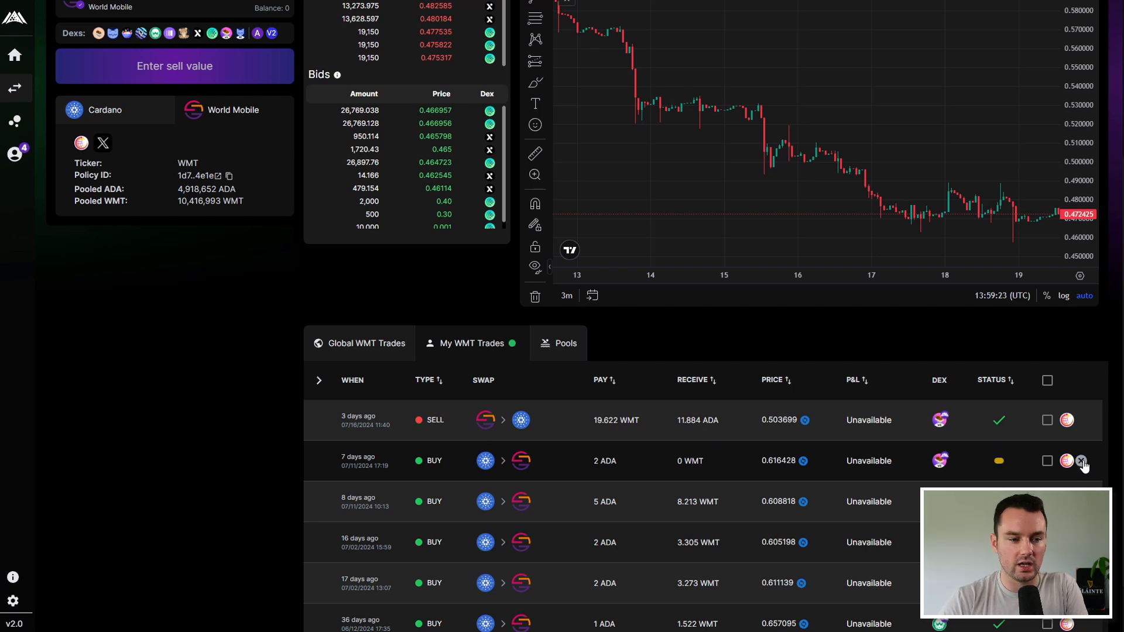
pyautogui.click(587, 346)
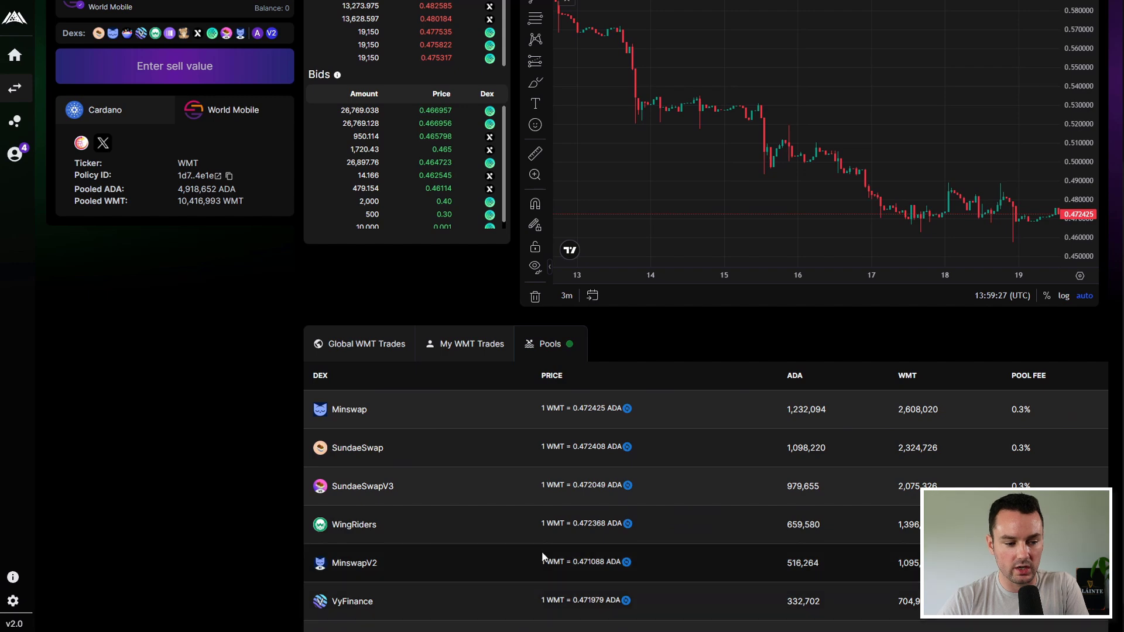
pyautogui.scroll(-1, 545, 526)
pyautogui.scroll(2, 585, 474)
pyautogui.scroll(3, 637, 489)
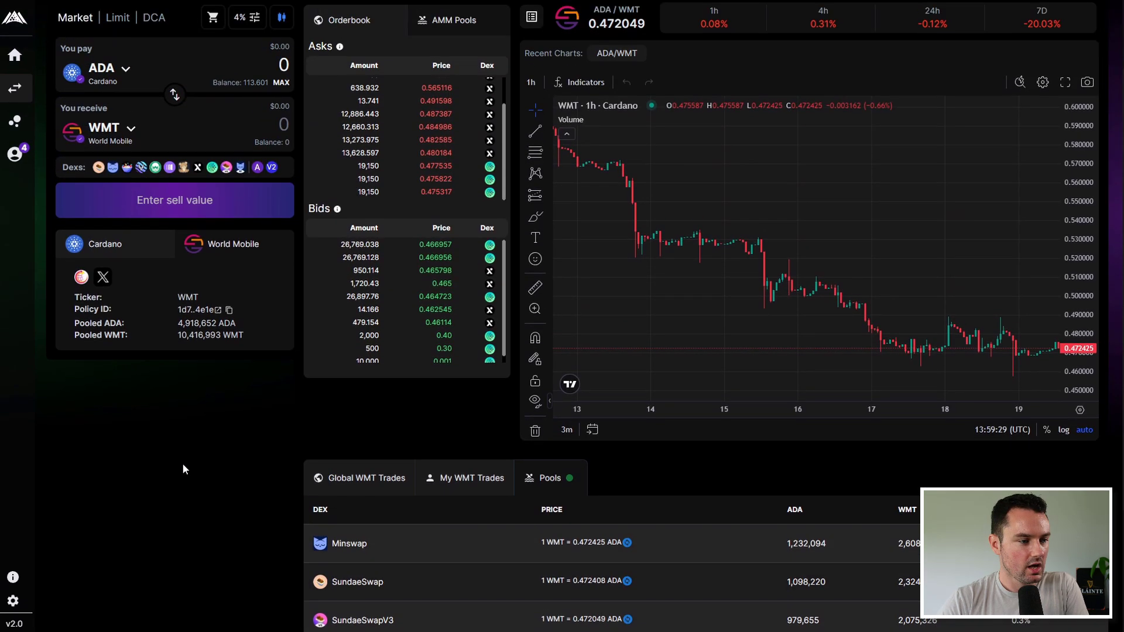
# Step: Open the app settings and examine the available themes and blockchain explorers without changing either
pyautogui.click(15, 603)
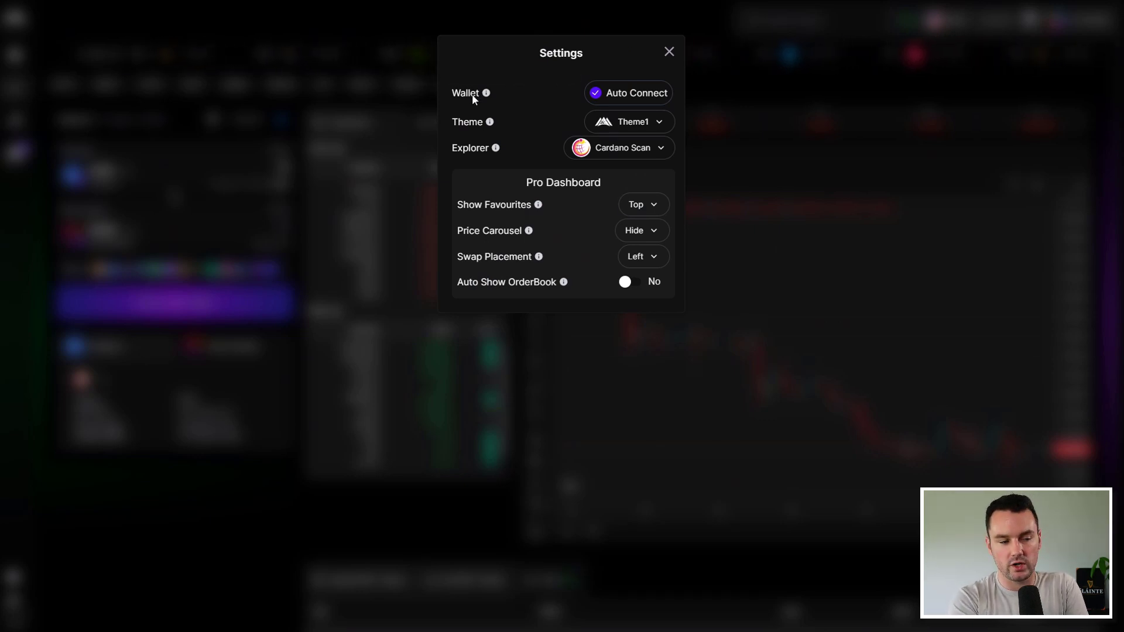
pyautogui.click(622, 123)
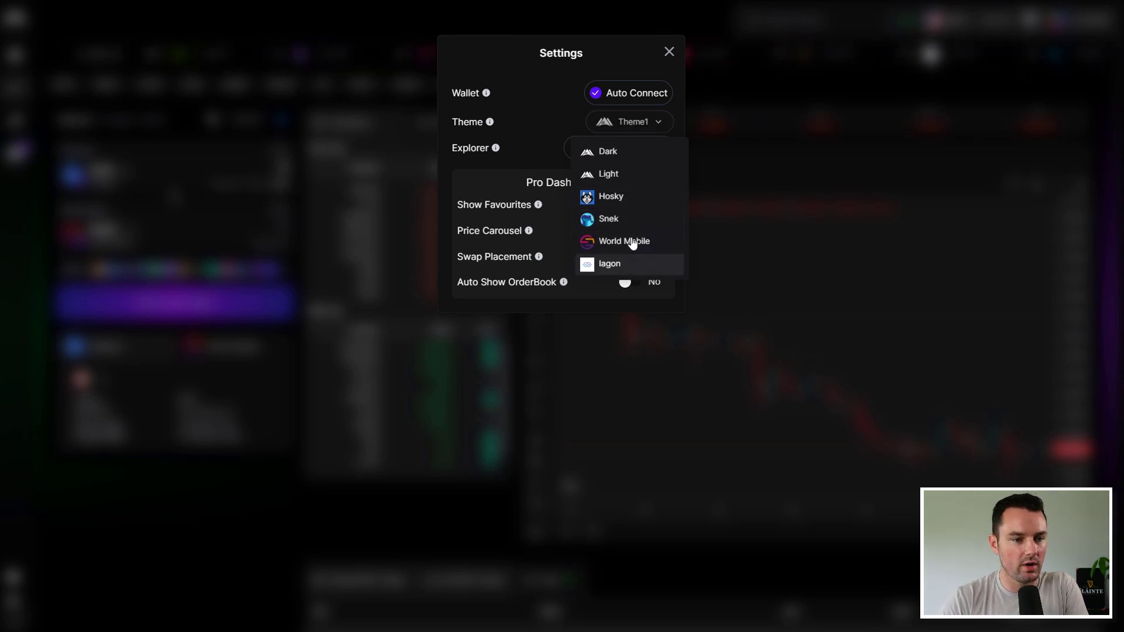
pyautogui.click(559, 121)
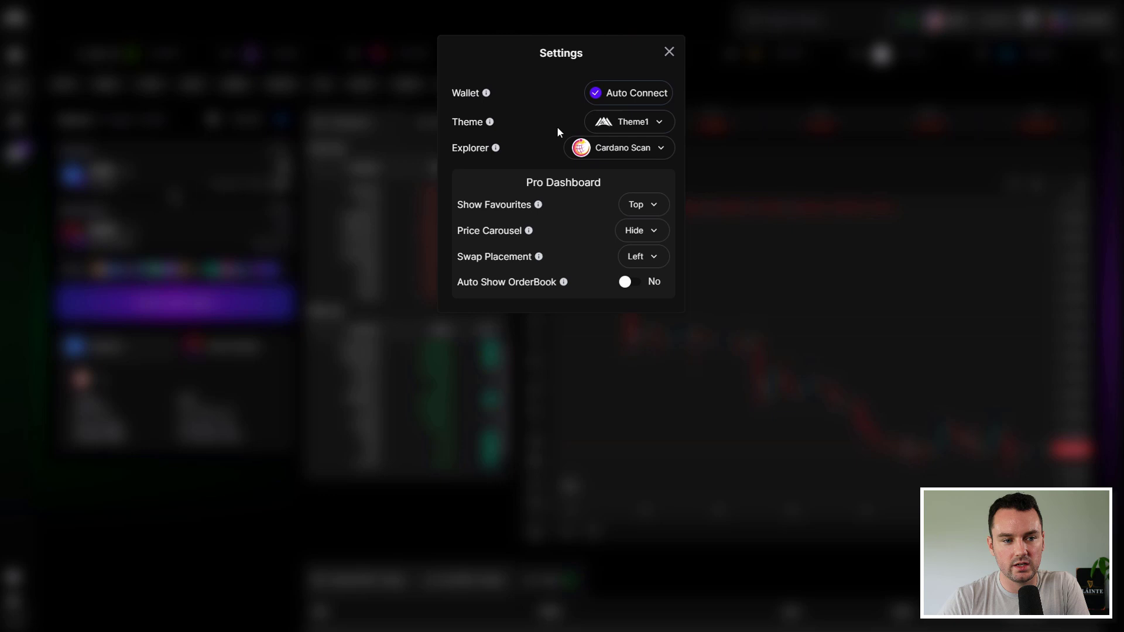
pyautogui.click(609, 153)
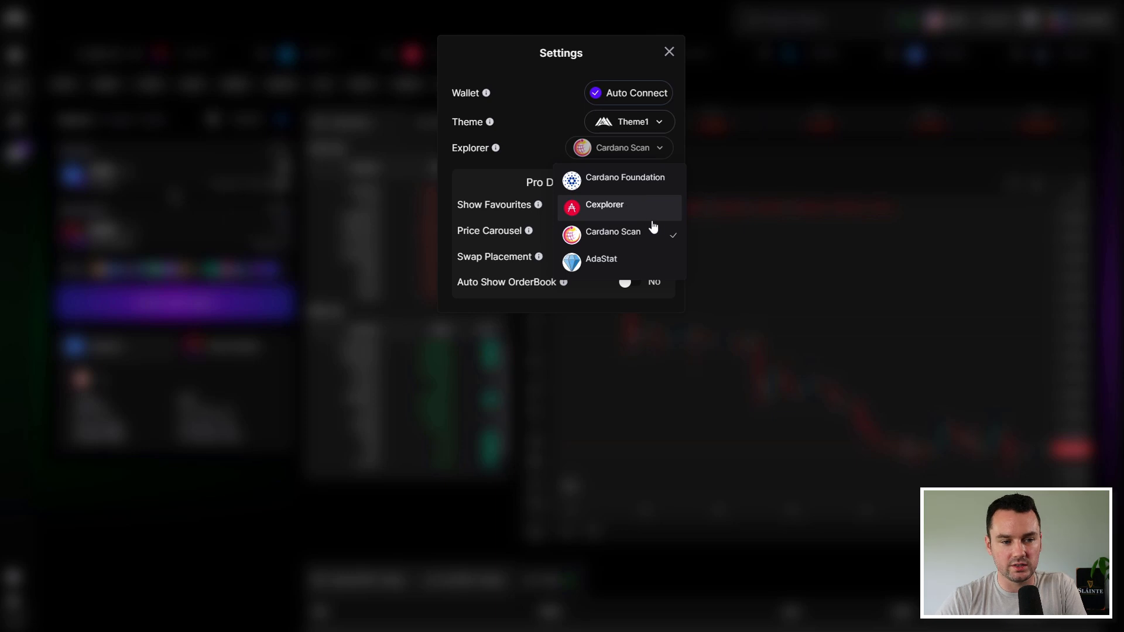
pyautogui.click(543, 134)
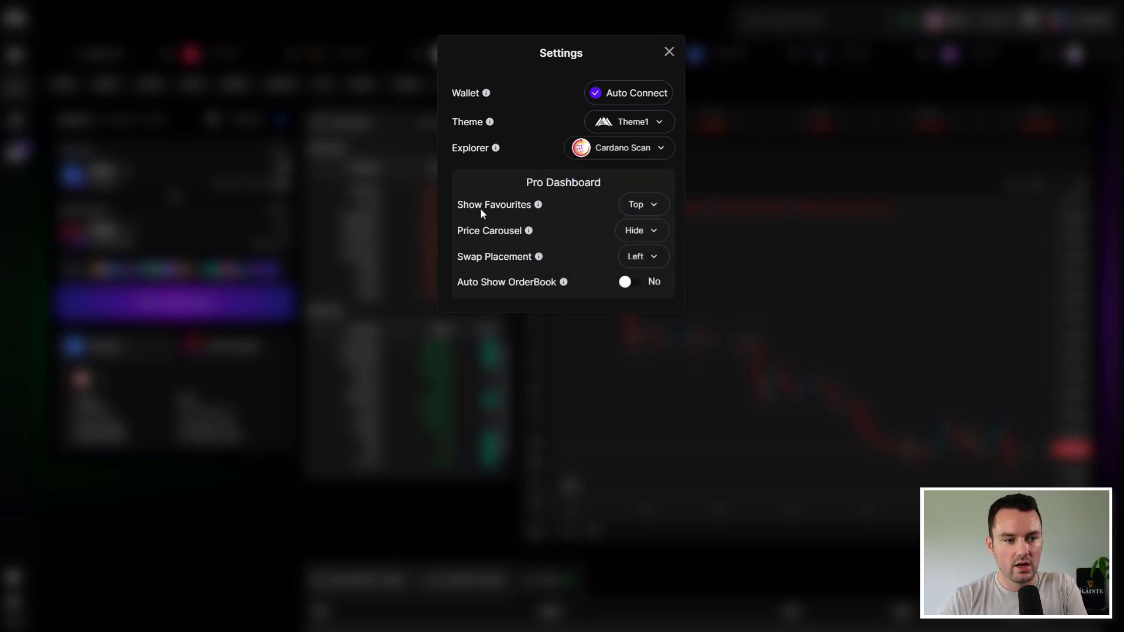
# Step: Set Show Favourites to Bottom for the Pro Dashboard
pyautogui.click(640, 206)
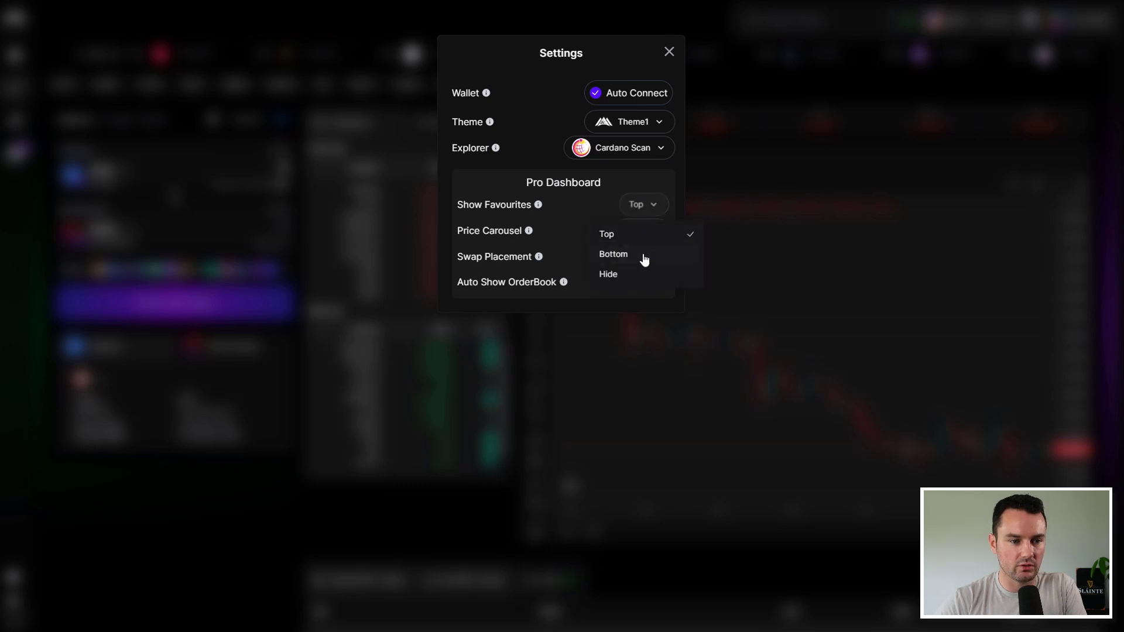
pyautogui.click(641, 255)
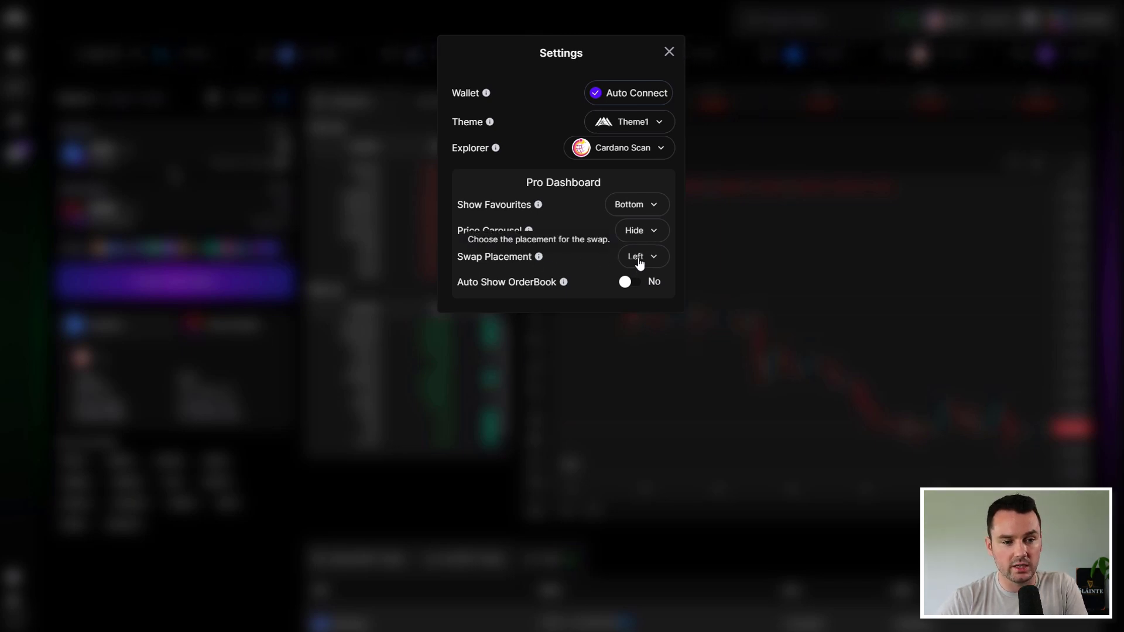
# Step: Try the Right option for Swap Placement on the Pro Dashboard and restore it to Left
pyautogui.click(640, 261)
pyautogui.click(626, 307)
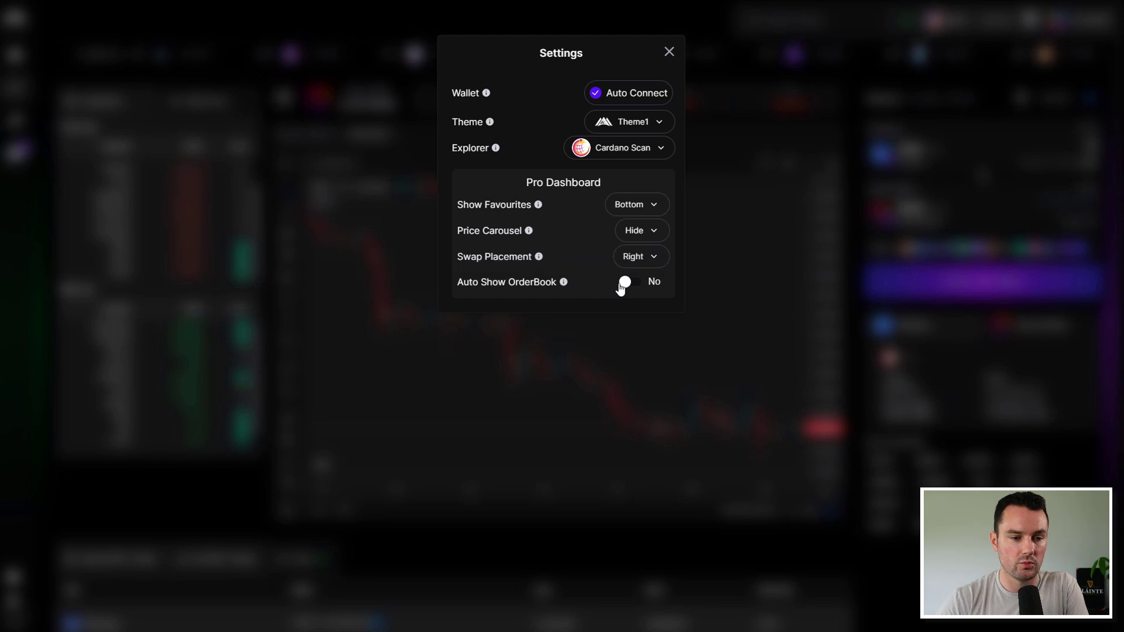
pyautogui.click(636, 257)
pyautogui.click(629, 291)
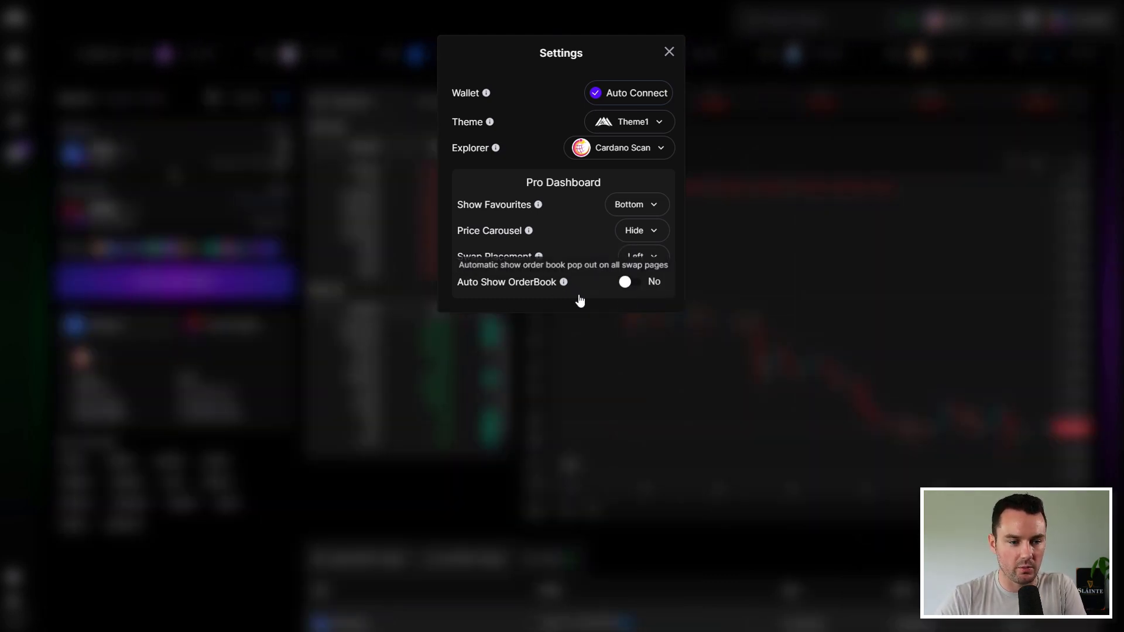
# Step: Close the settings and hide the order book beside the WMT chart
pyautogui.click(669, 53)
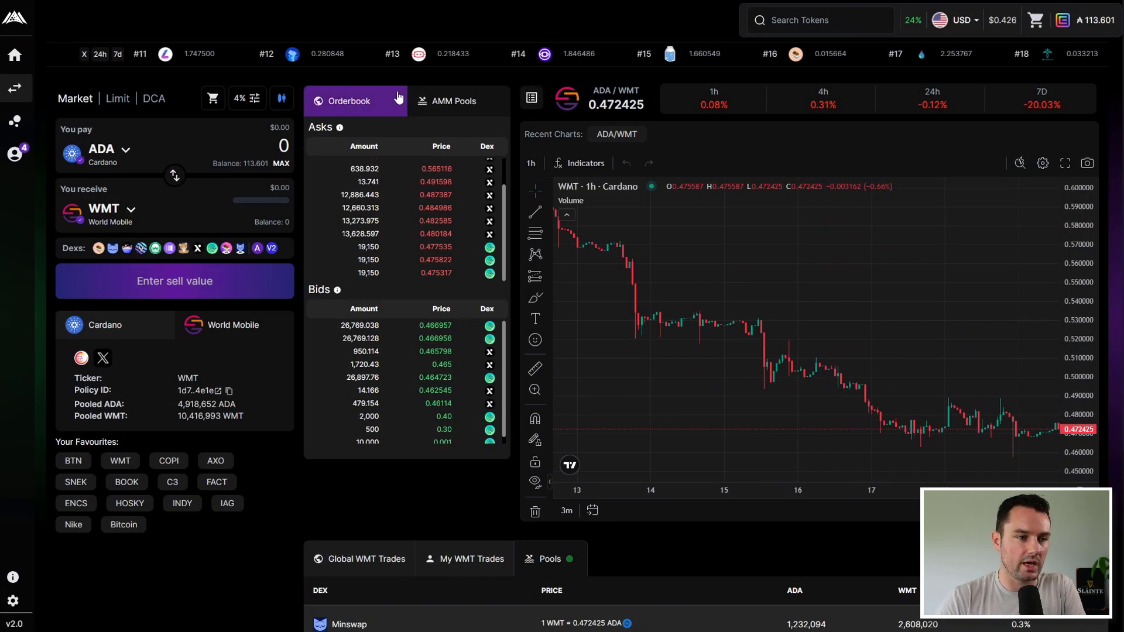
pyautogui.click(532, 97)
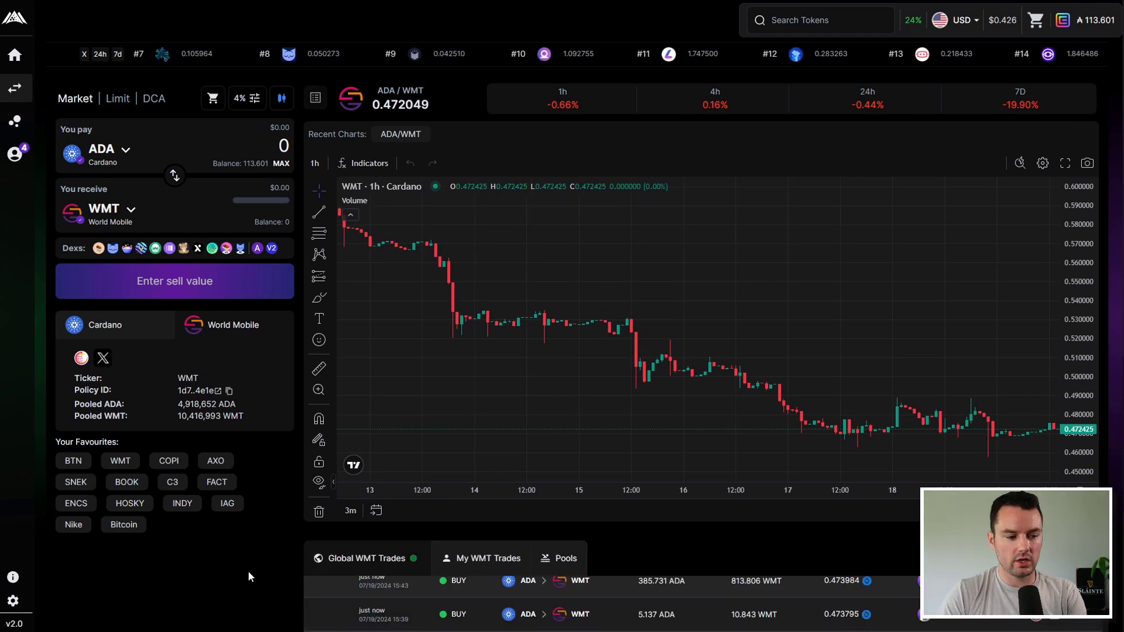
# Step: Find the 10,000 WMT buy in the global WMT trades and open that trader's wallet portfolio
pyautogui.scroll(-2, 248, 570)
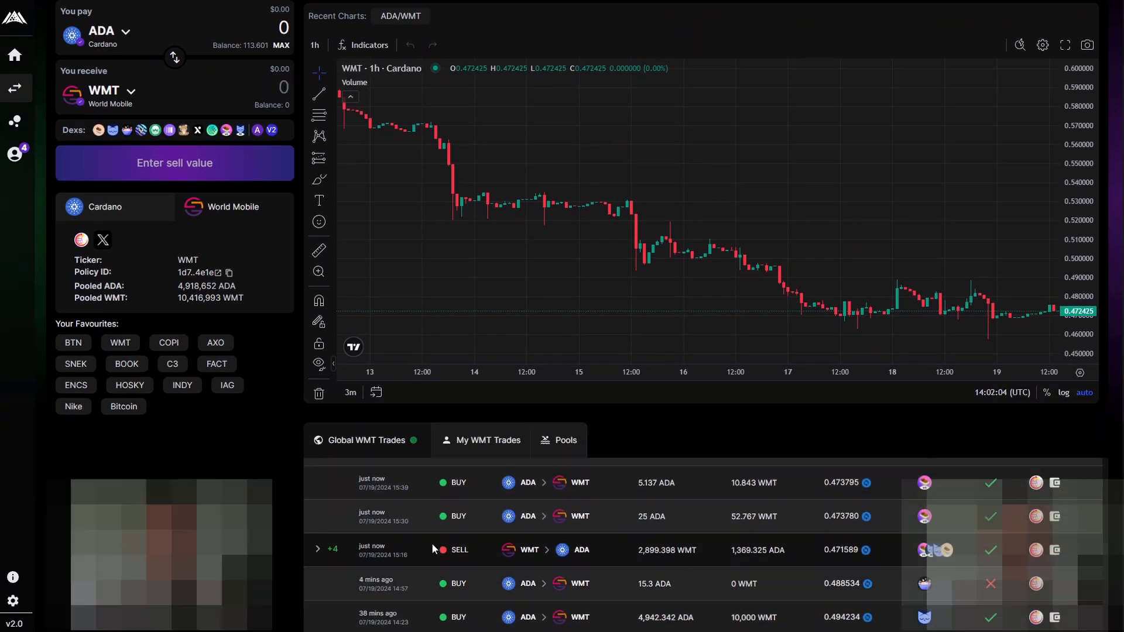
pyautogui.scroll(-4, 430, 543)
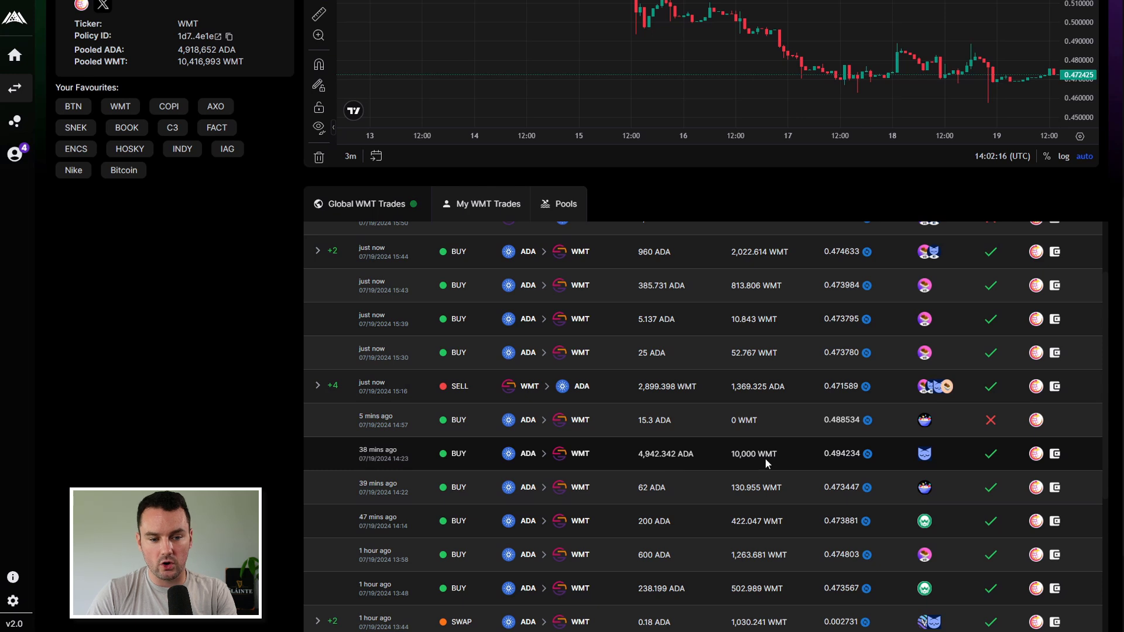
pyautogui.click(1055, 455)
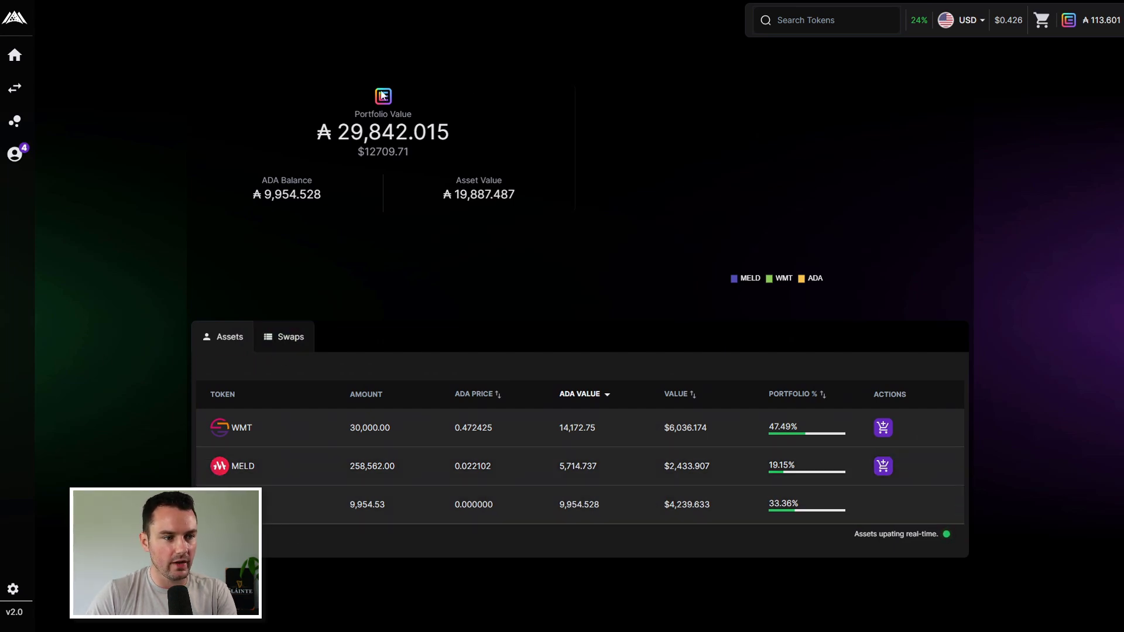
# Step: Examine the swap history of that trader's wallet
pyautogui.click(288, 337)
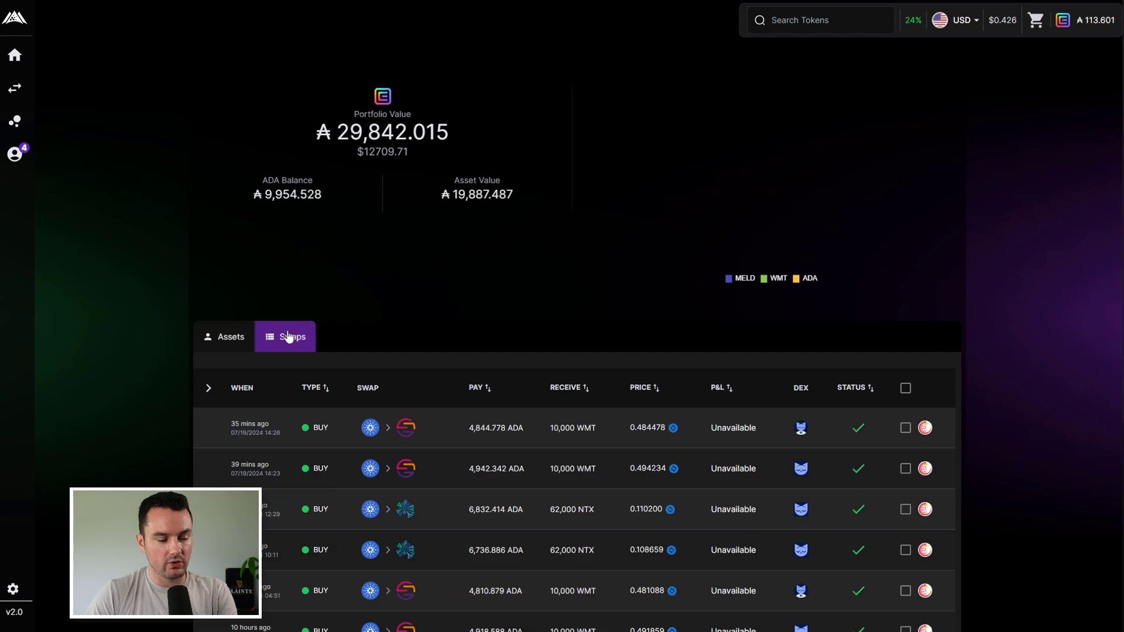
pyautogui.scroll(-2, 155, 399)
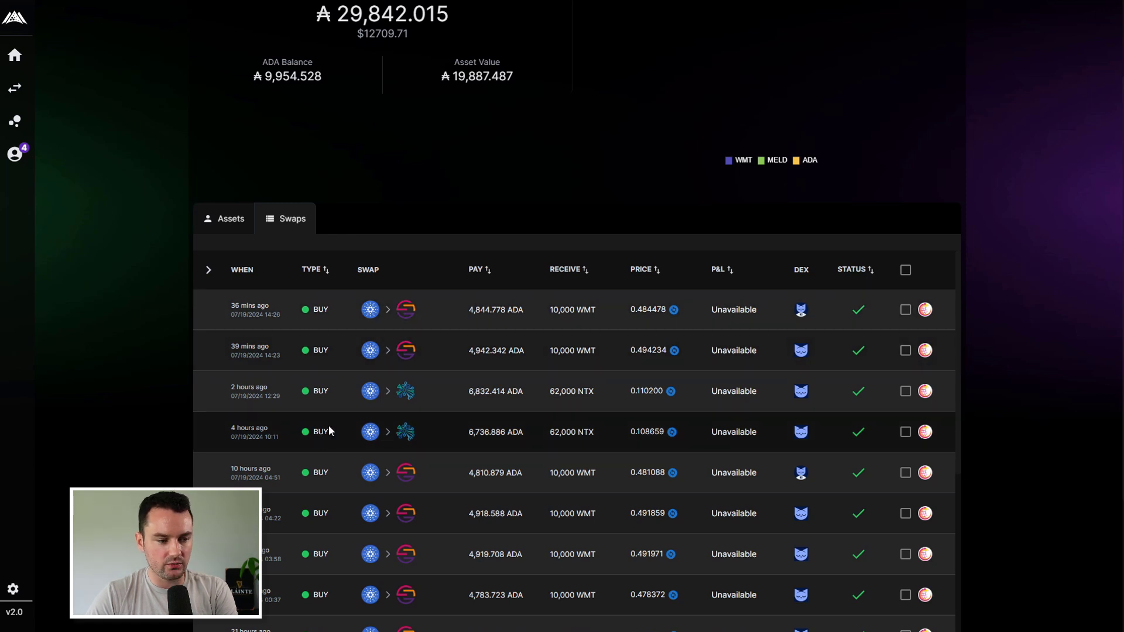
pyautogui.scroll(-1, 284, 456)
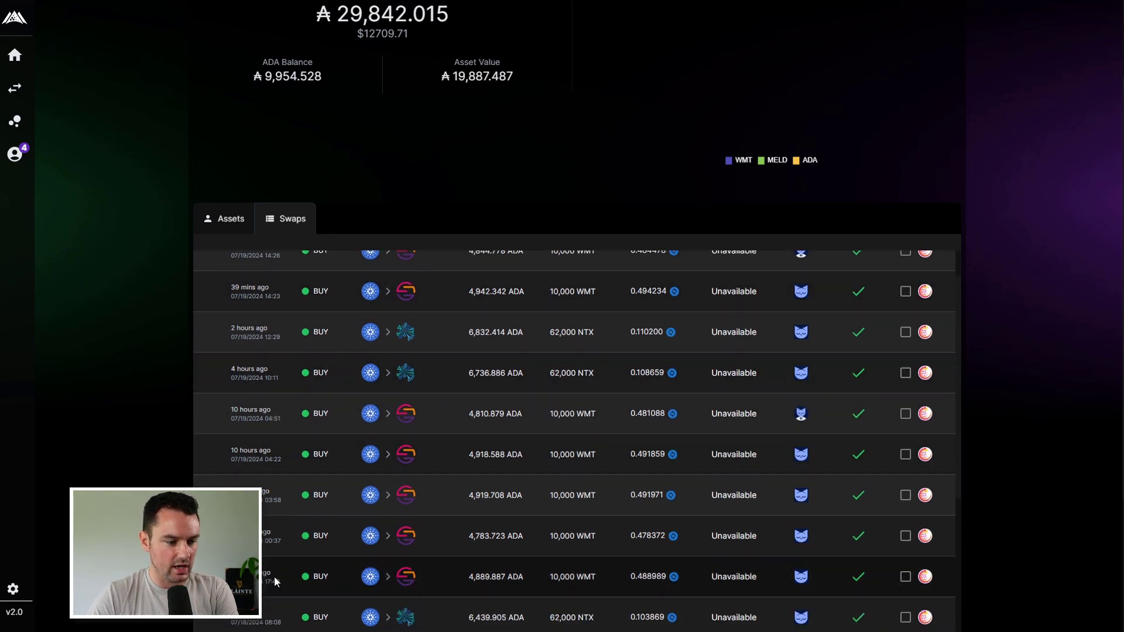
pyautogui.scroll(1, 345, 554)
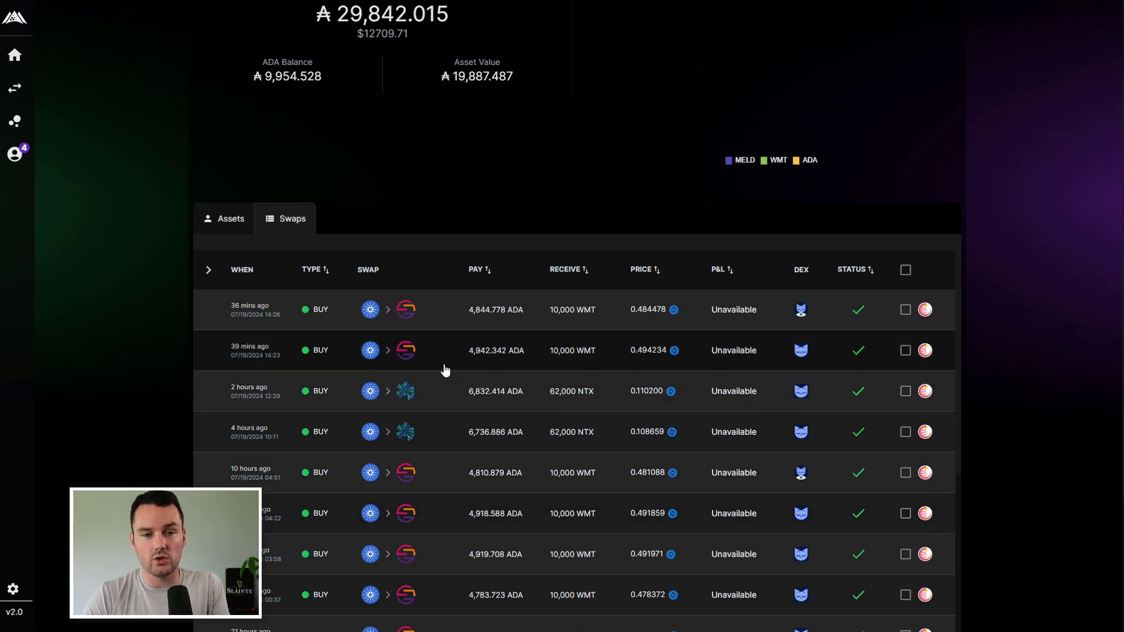
pyautogui.scroll(2, 149, 245)
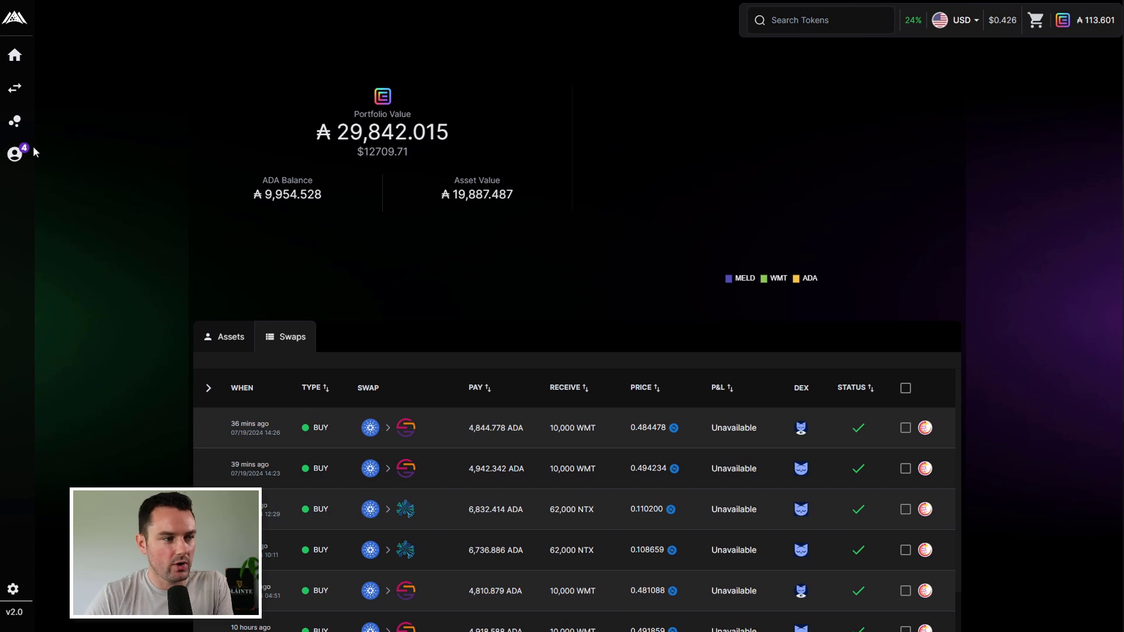
# Step: Open the connected wallet's own portfolio and review its token assets and swap history
pyautogui.click(15, 154)
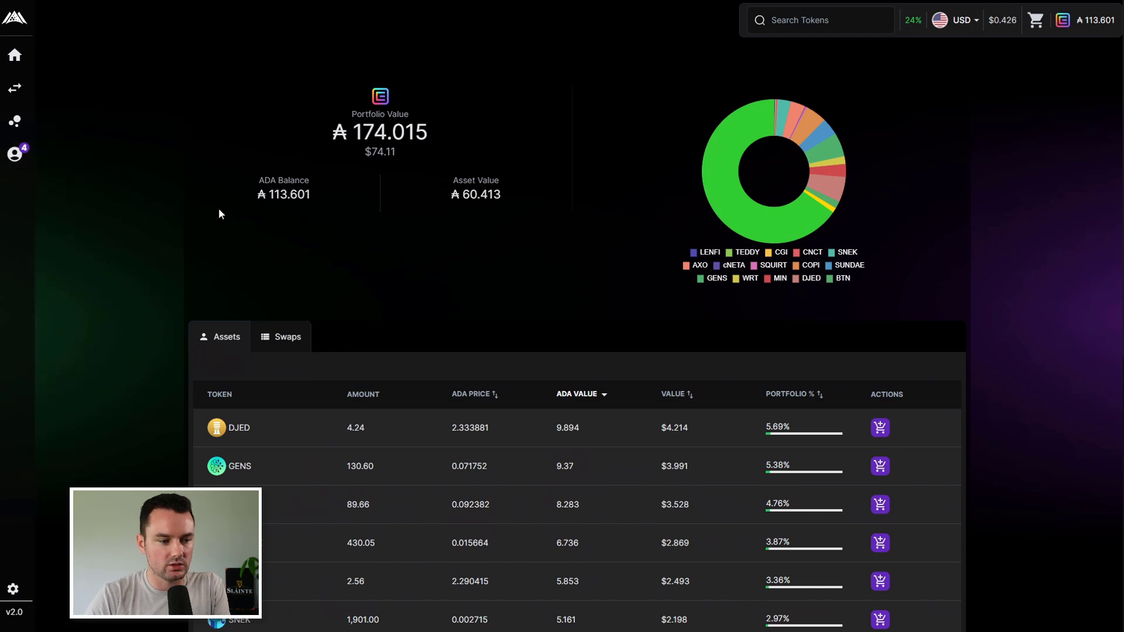
pyautogui.scroll(-4, 451, 322)
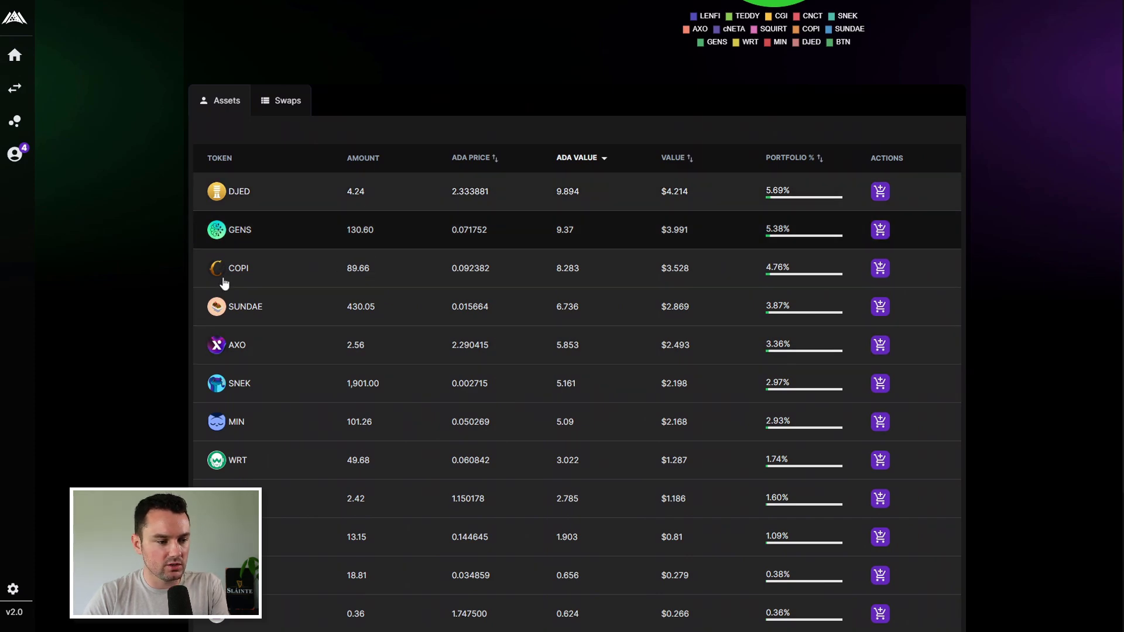
pyautogui.scroll(-4, 245, 433)
pyautogui.scroll(-1, 242, 468)
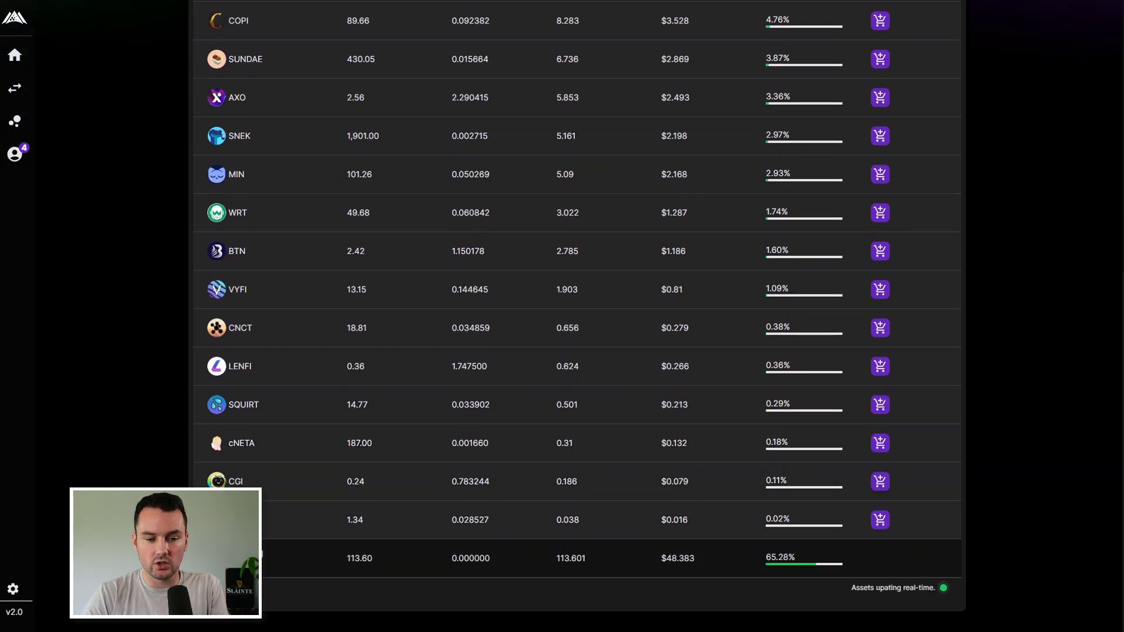
pyautogui.scroll(8, 342, 488)
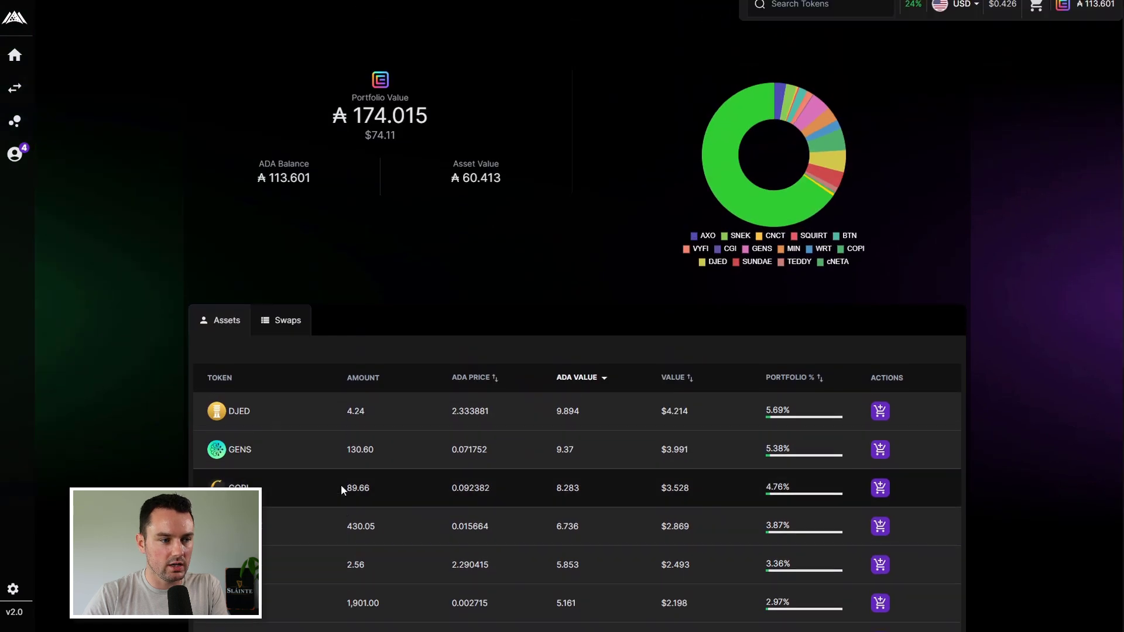
pyautogui.click(290, 322)
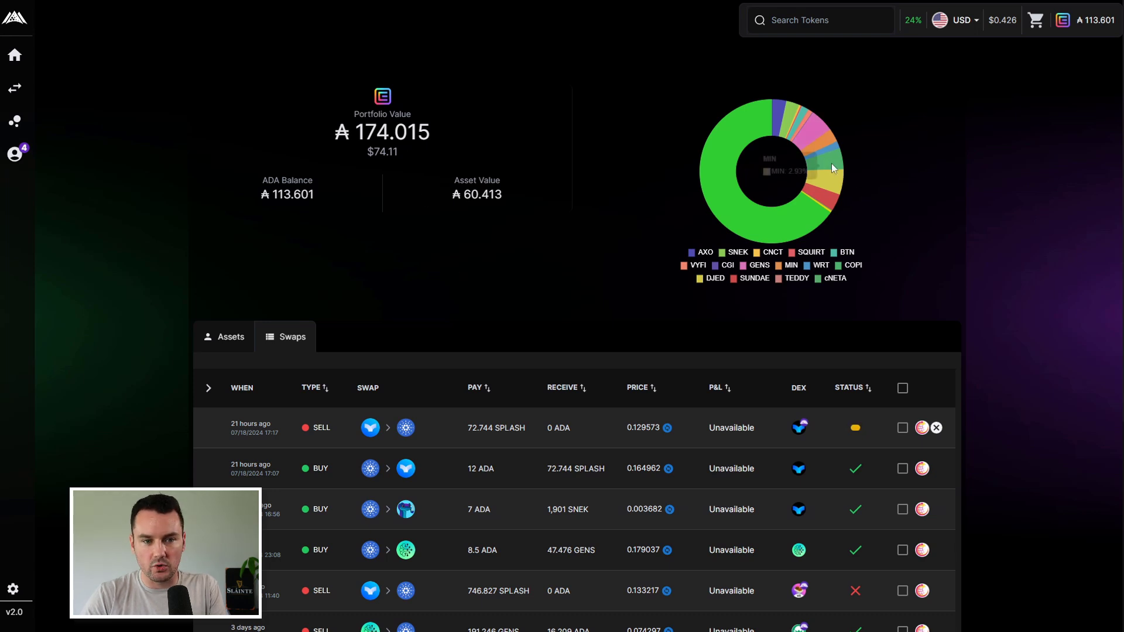
# Step: Return to the portfolio assets and prepare a DJED to ADA market swap for the maximum balance of 4.239275 DJED
pyautogui.click(209, 343)
pyautogui.scroll(-3, 174, 343)
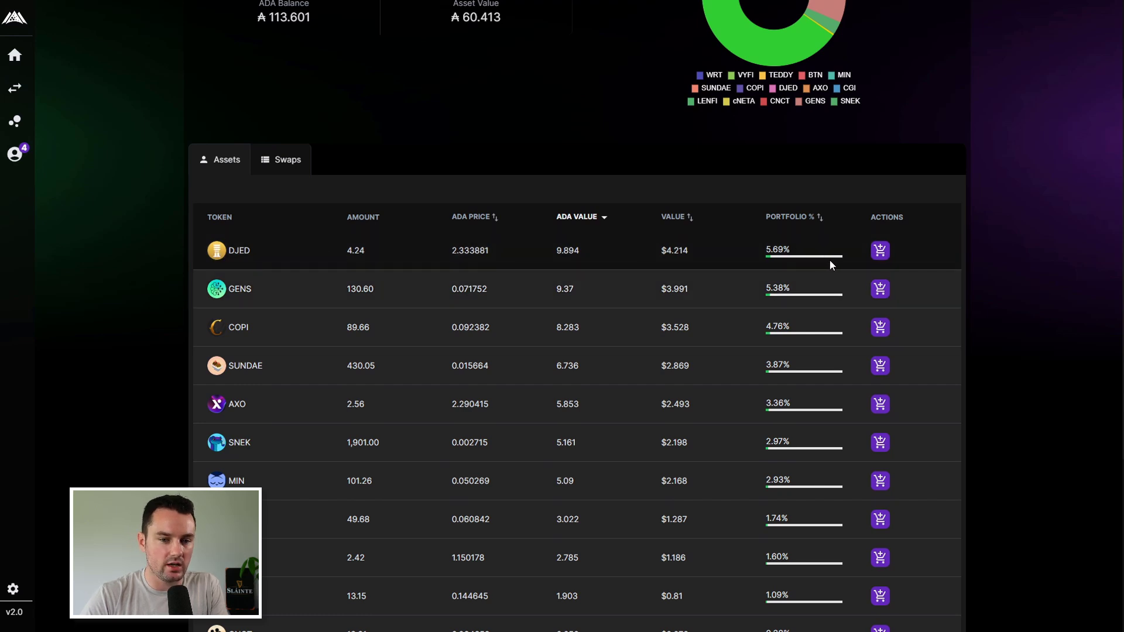
pyautogui.click(880, 251)
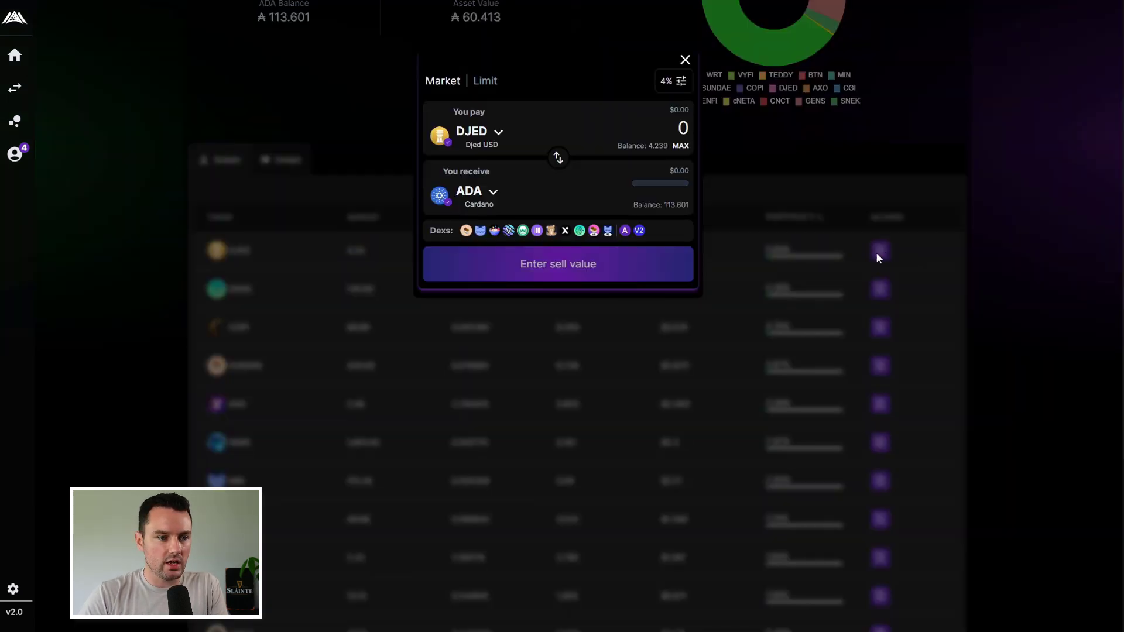
pyautogui.click(681, 148)
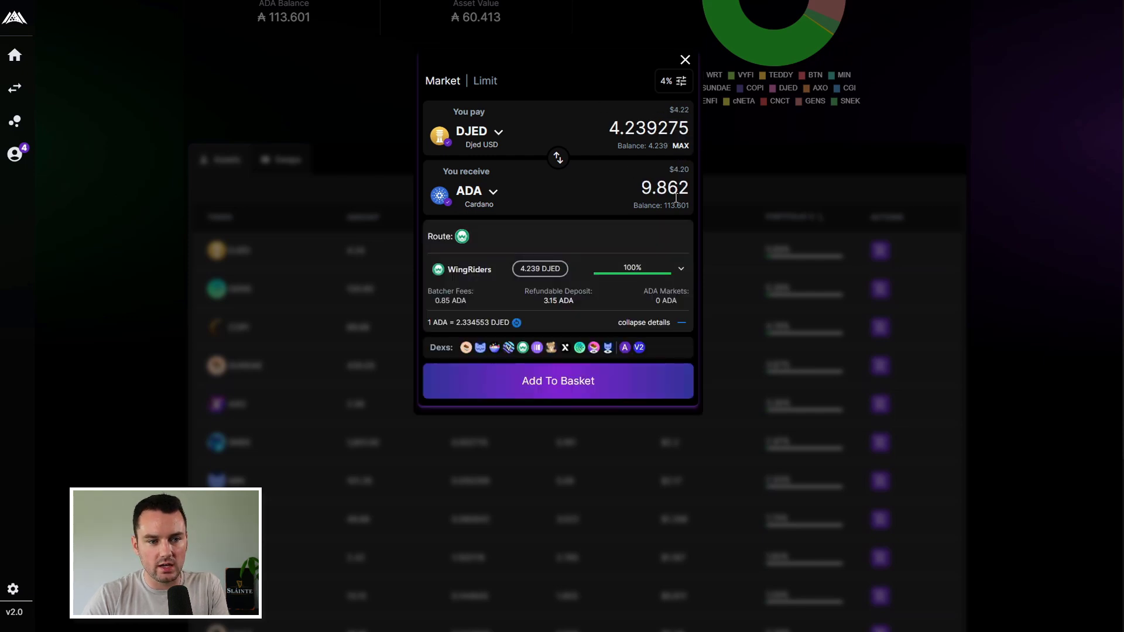
# Step: Add the prepared DJED swap to the basket, plus a market swap of 80 GENS to ADA from the portfolio assets
pyautogui.click(559, 382)
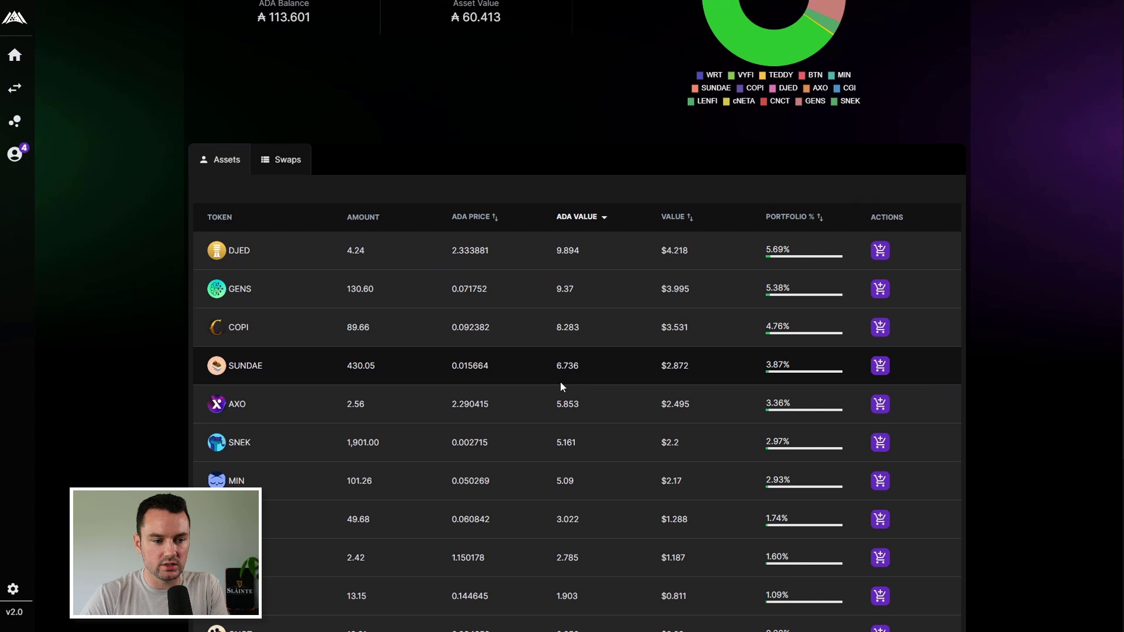
pyautogui.click(881, 289)
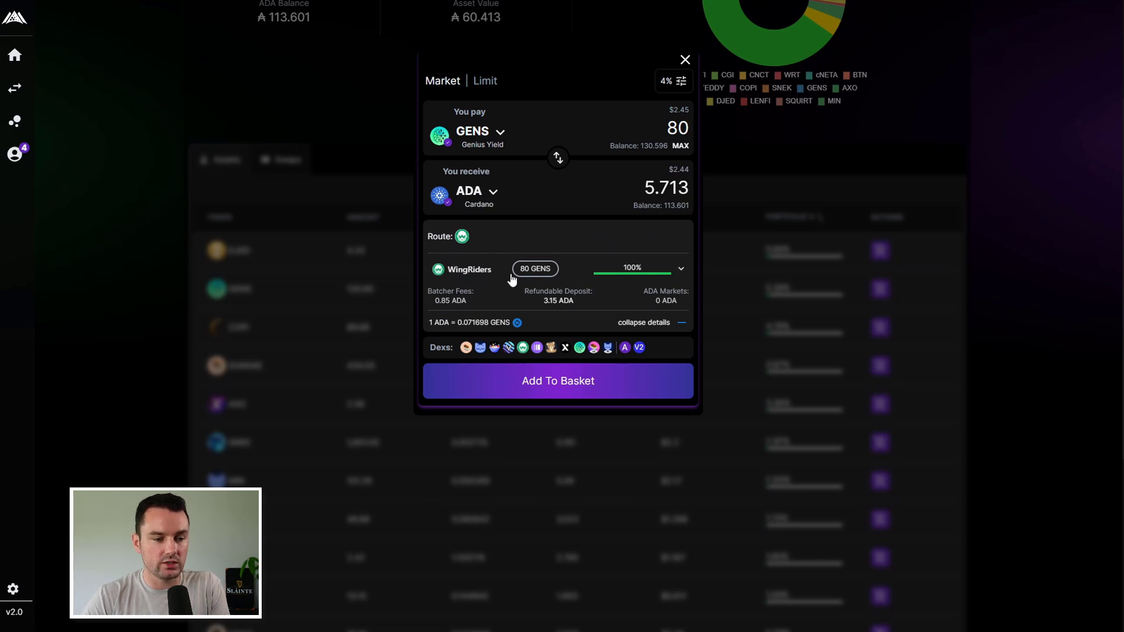
pyautogui.click(582, 387)
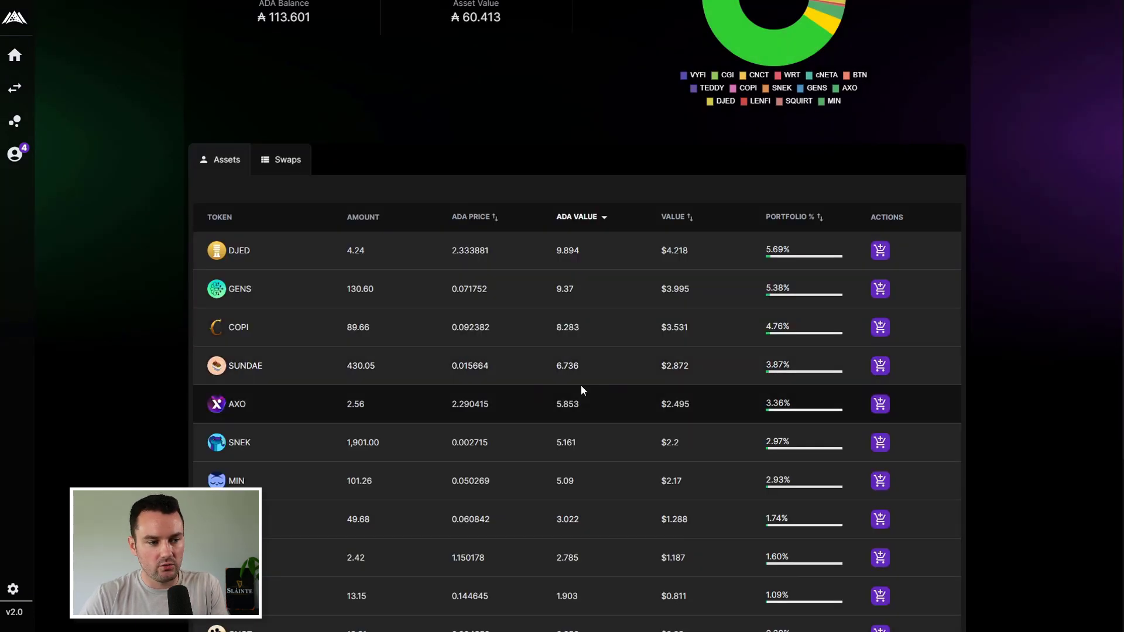
# Step: Add a market swap of the maximum COPI balance, 89.655183 COPI, to ADA to the basket
pyautogui.click(883, 334)
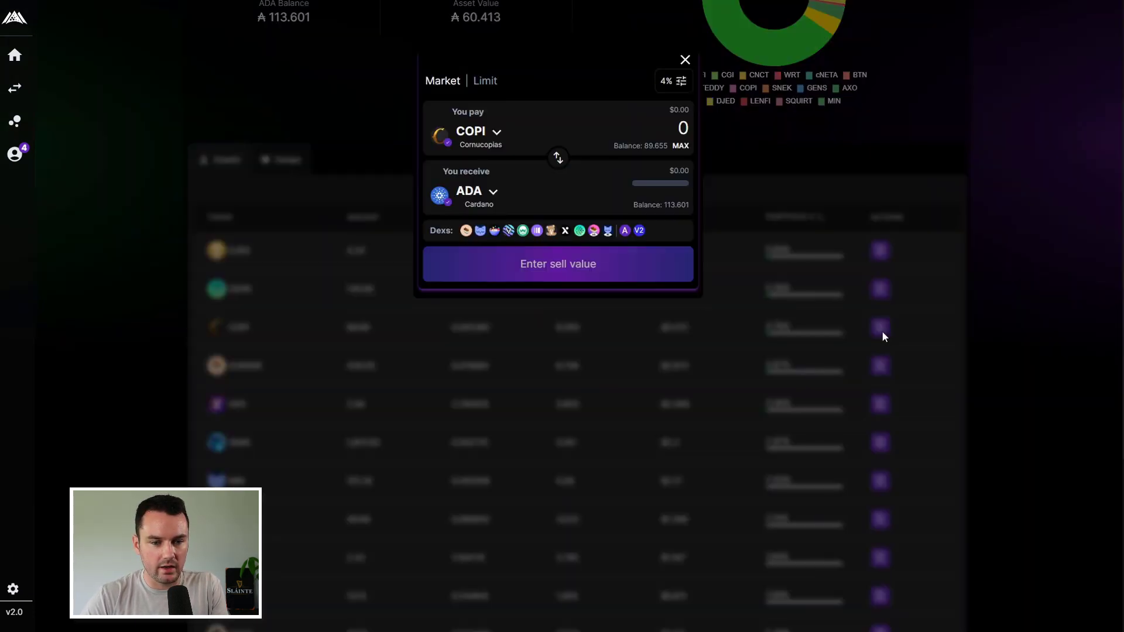
pyautogui.click(681, 146)
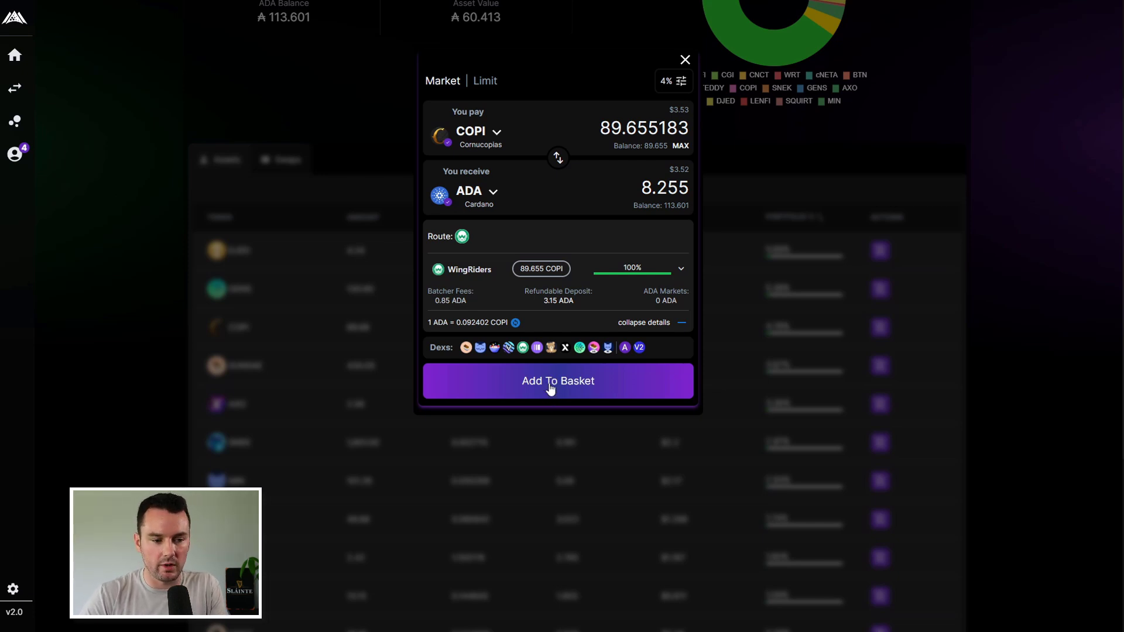
pyautogui.click(550, 386)
# Step: Add a market swap of the maximum SUNDAE balance, 430.054862 SUNDAE, to ADA to the basket
pyautogui.click(880, 365)
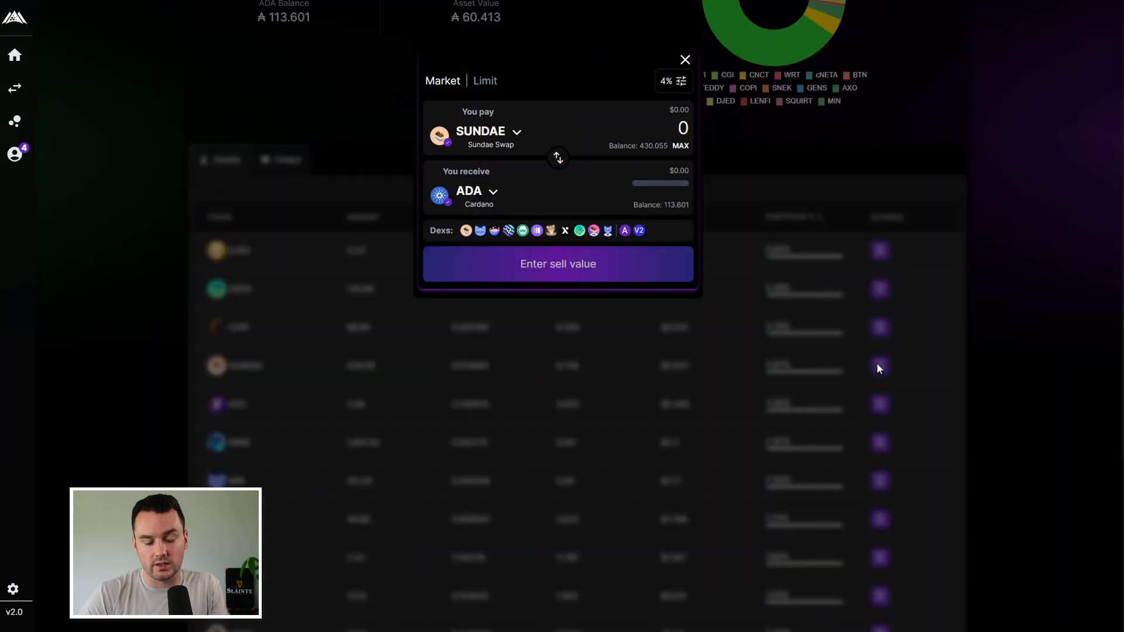
pyautogui.click(680, 146)
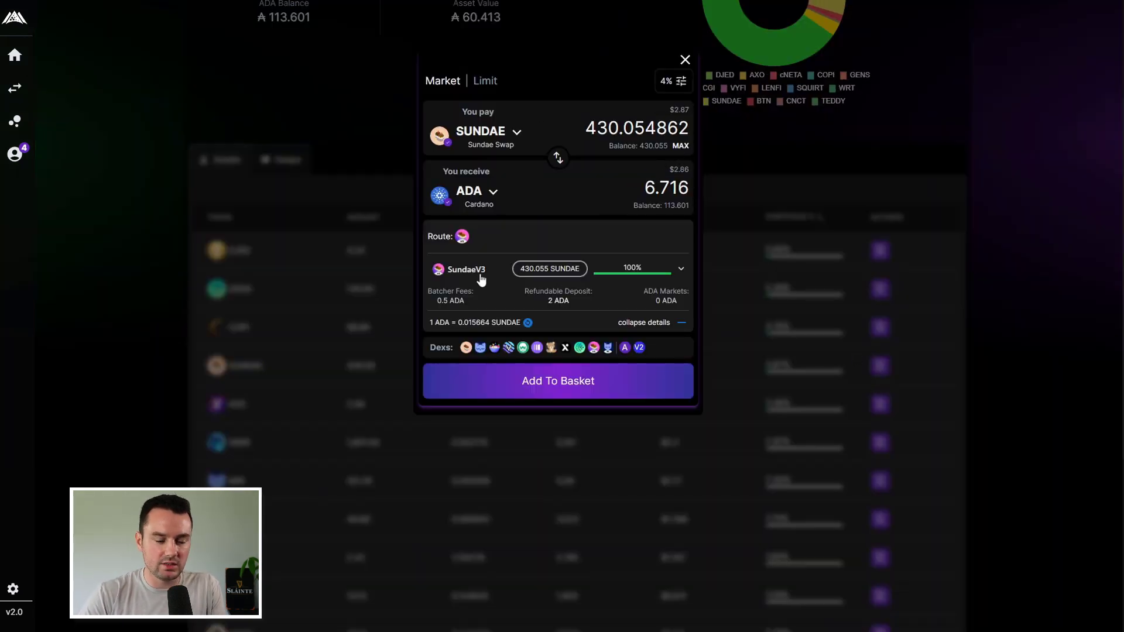
pyautogui.click(556, 391)
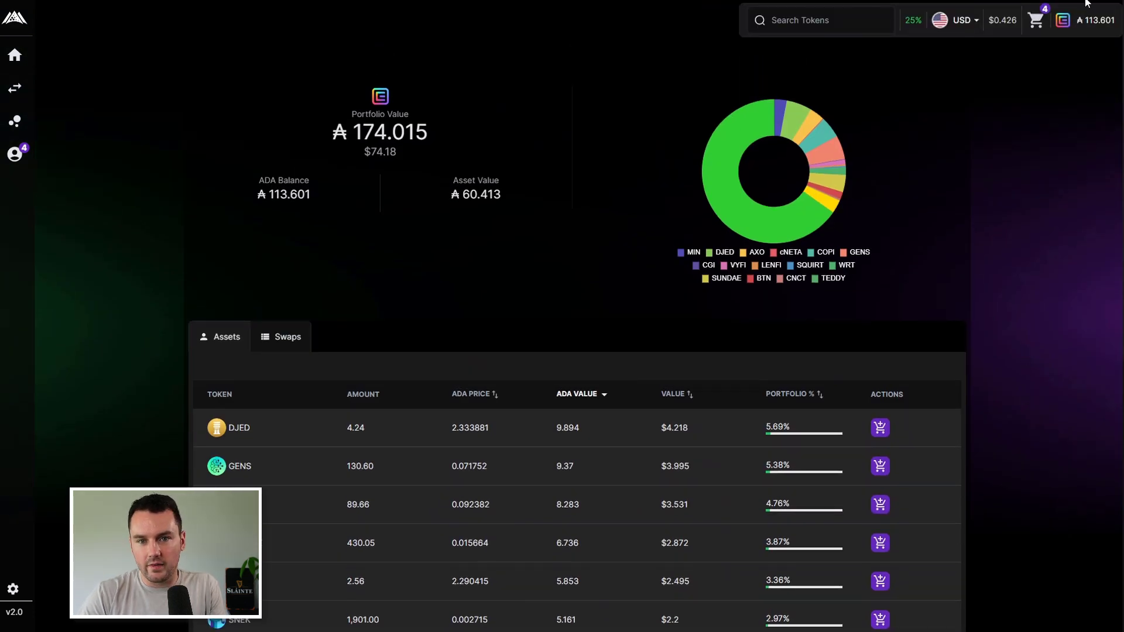
# Step: Submit the basket's market orders to view the wallet's transaction preview, and close the signing window without signing
pyautogui.click(1037, 27)
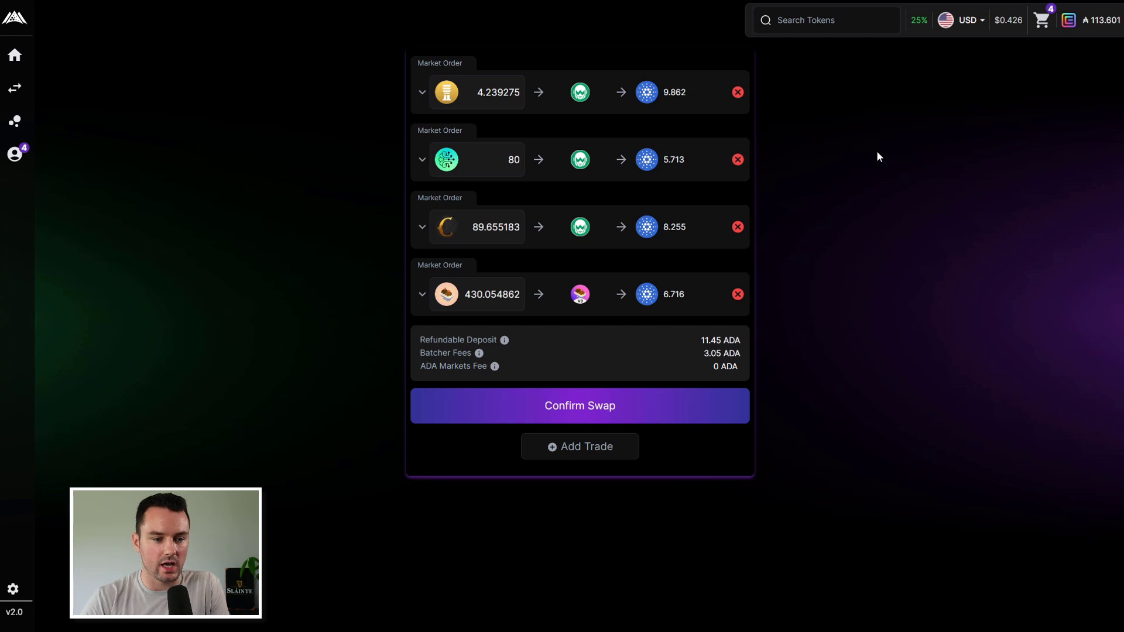
pyautogui.click(521, 417)
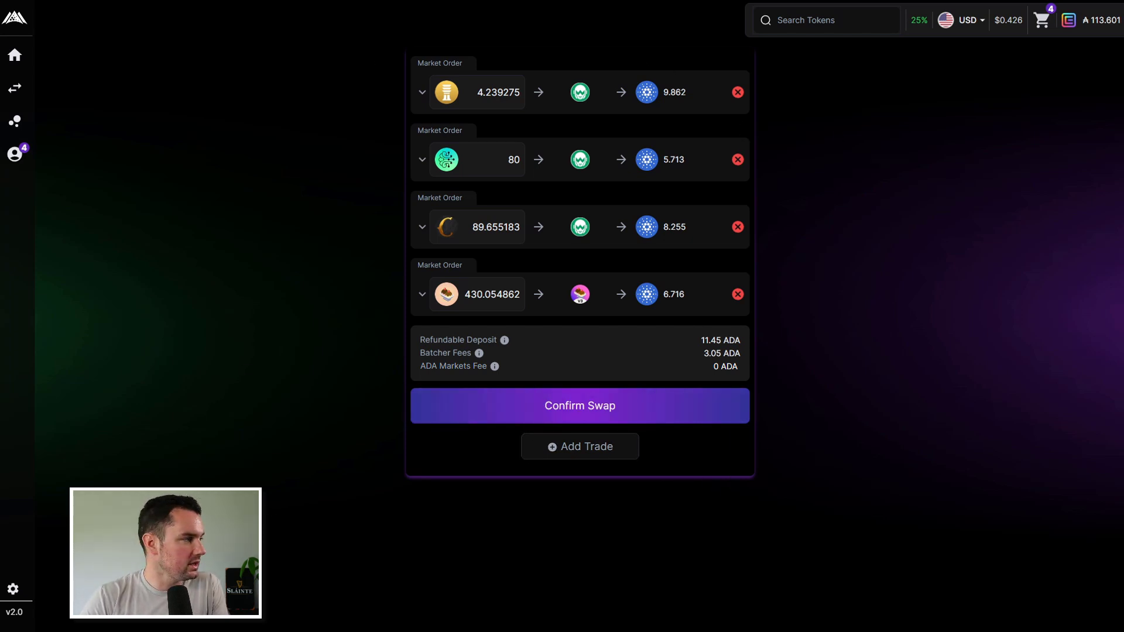
pyautogui.moveTo(55, 46); pyautogui.dragTo(267, 45)
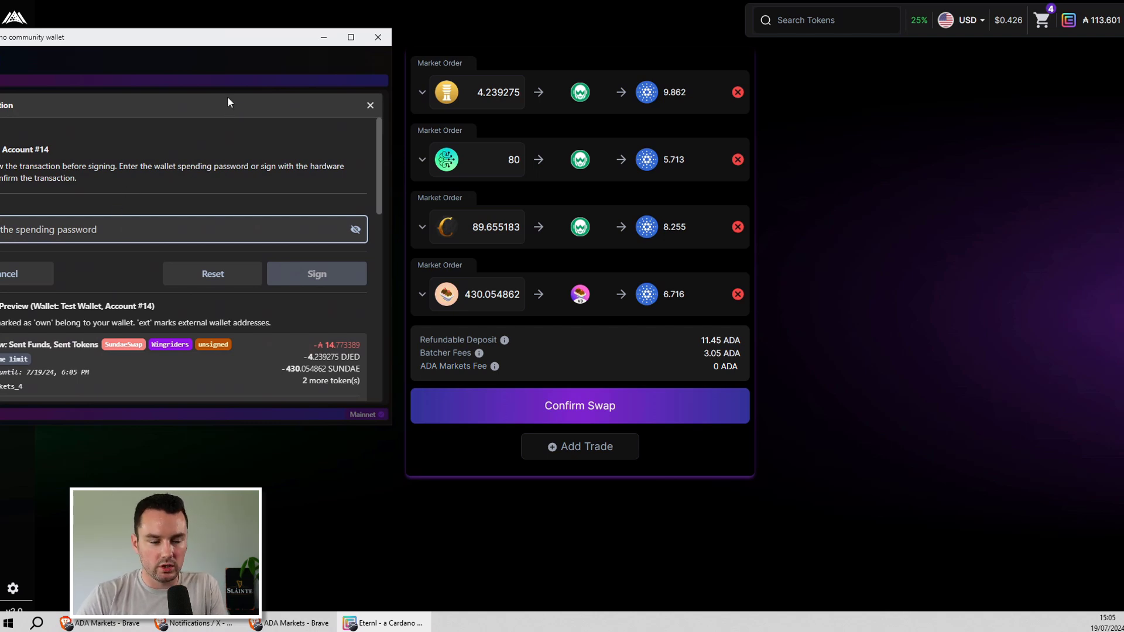
pyautogui.click(368, 39)
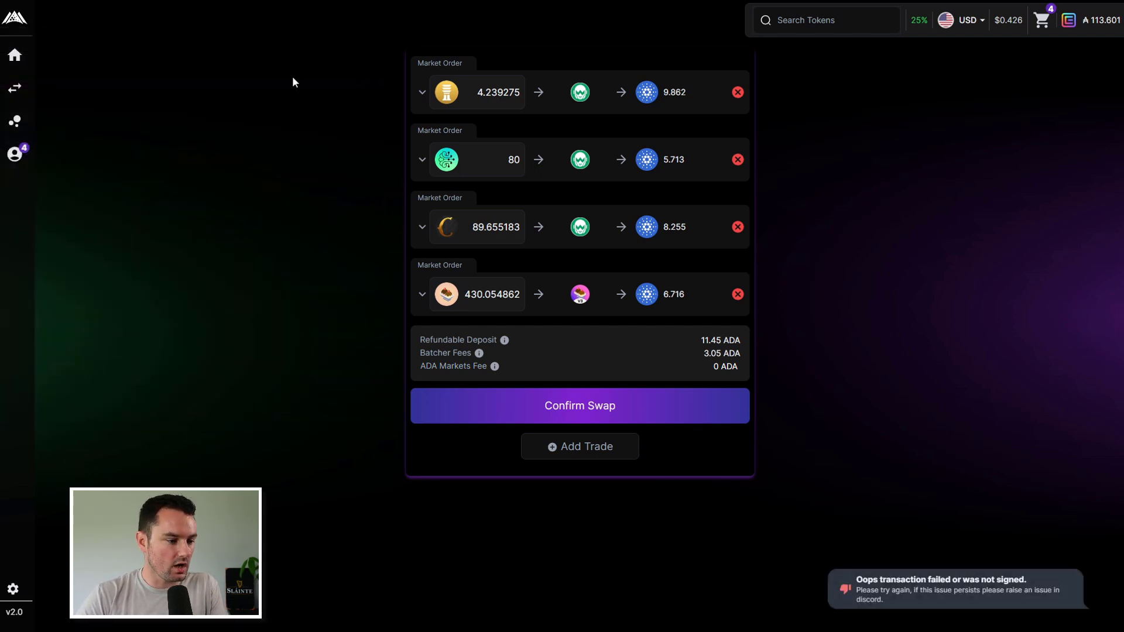
# Step: Open the form for an additional trade from the swap basket
pyautogui.click(572, 448)
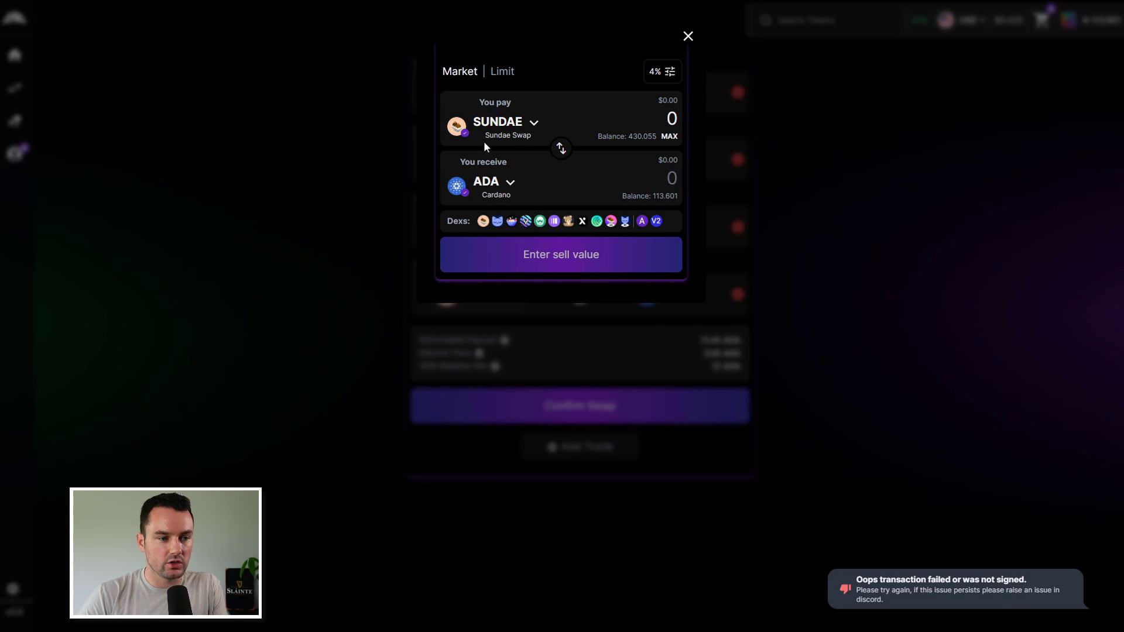